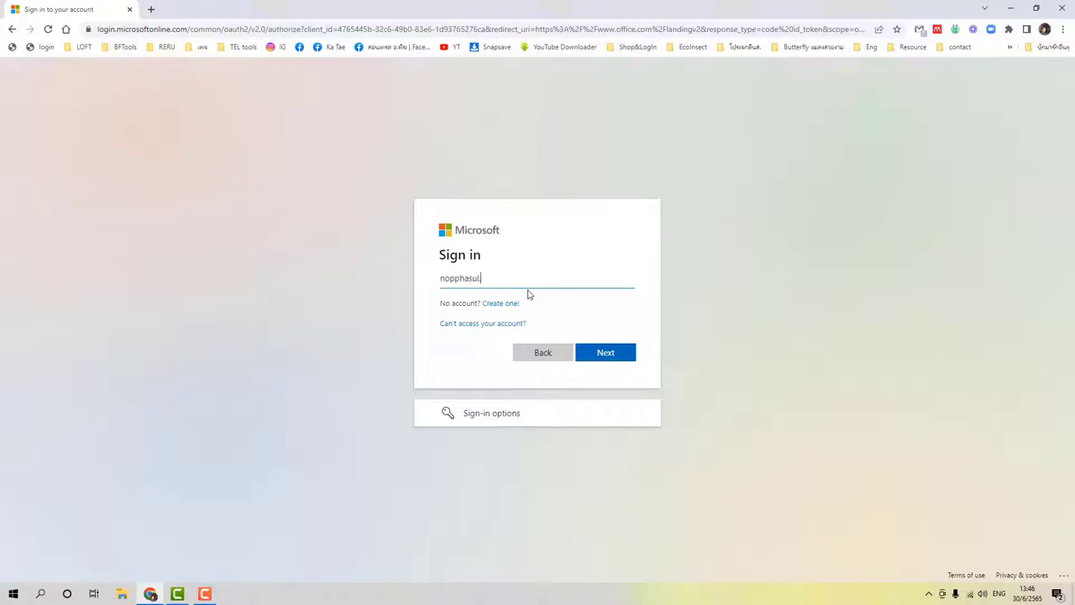
Sign in with the university e-mail and password, saving the password in Chrome.
key("Return")
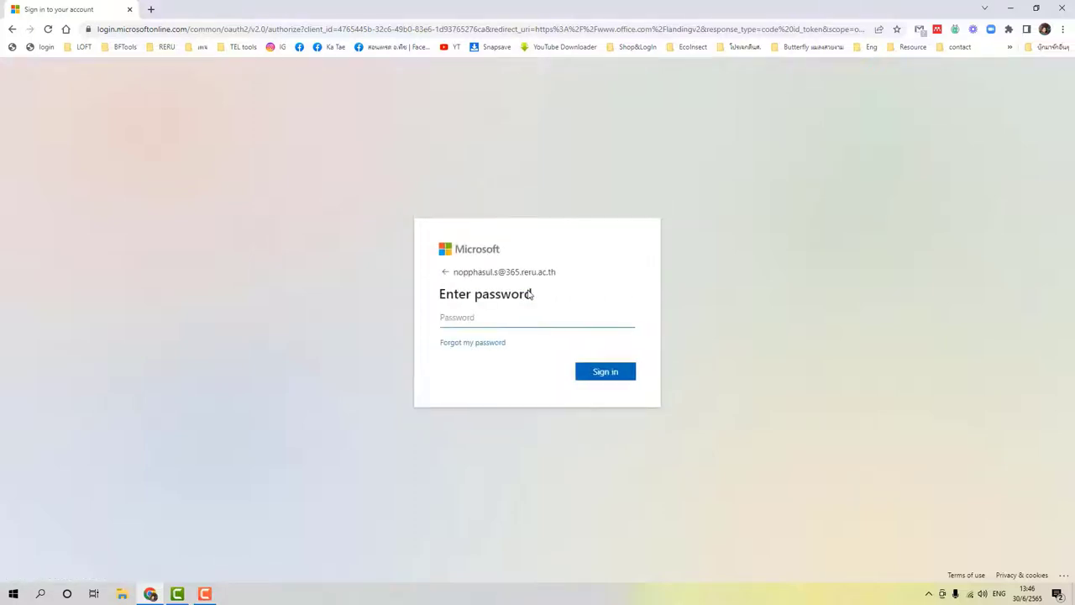
type("••••••••••••")
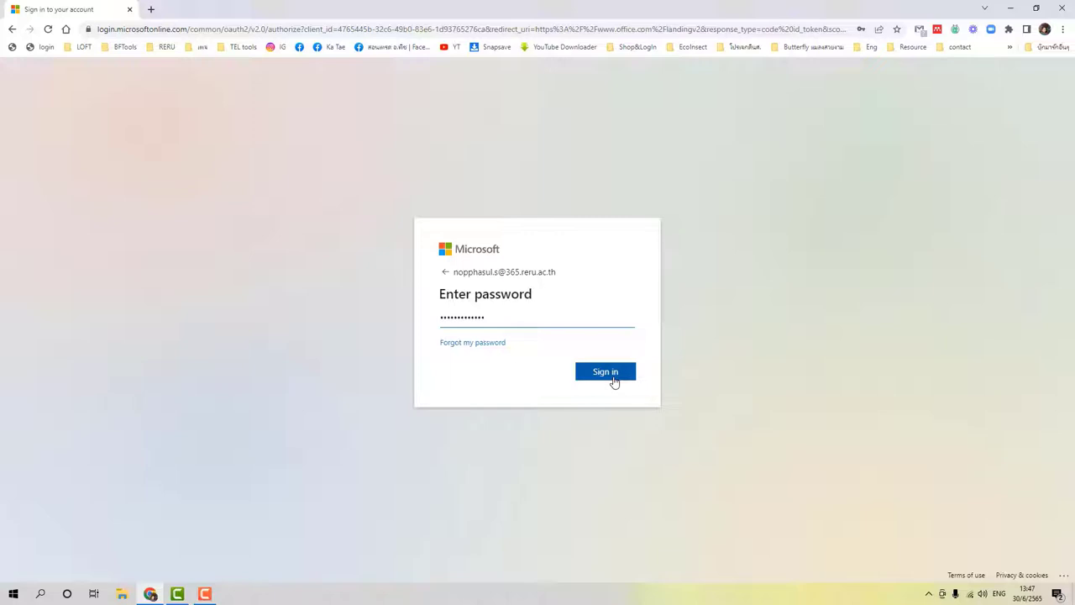
left_click(613, 375)
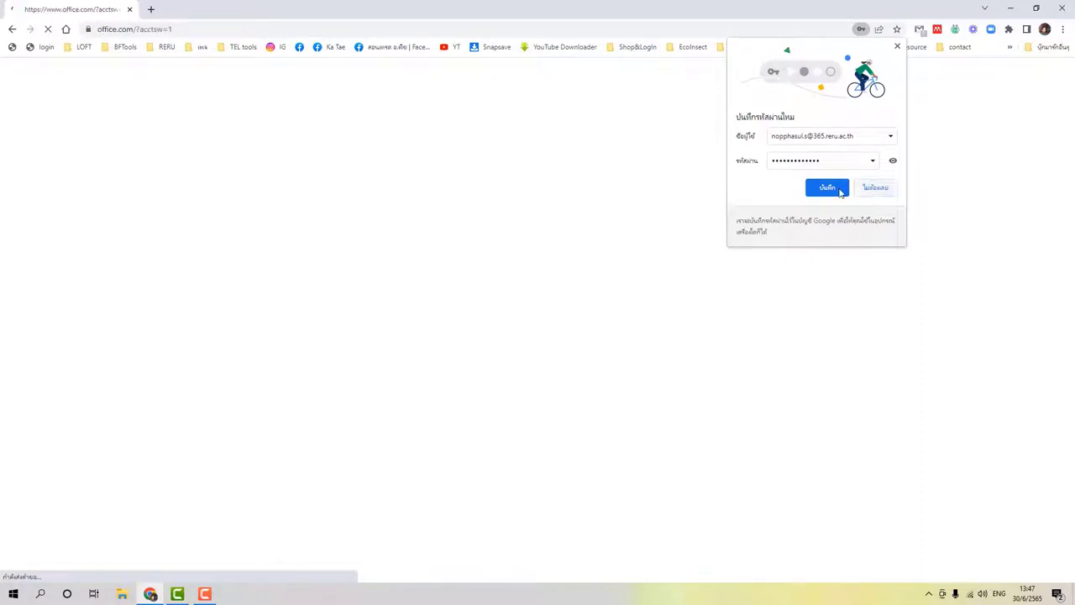
left_click(827, 188)
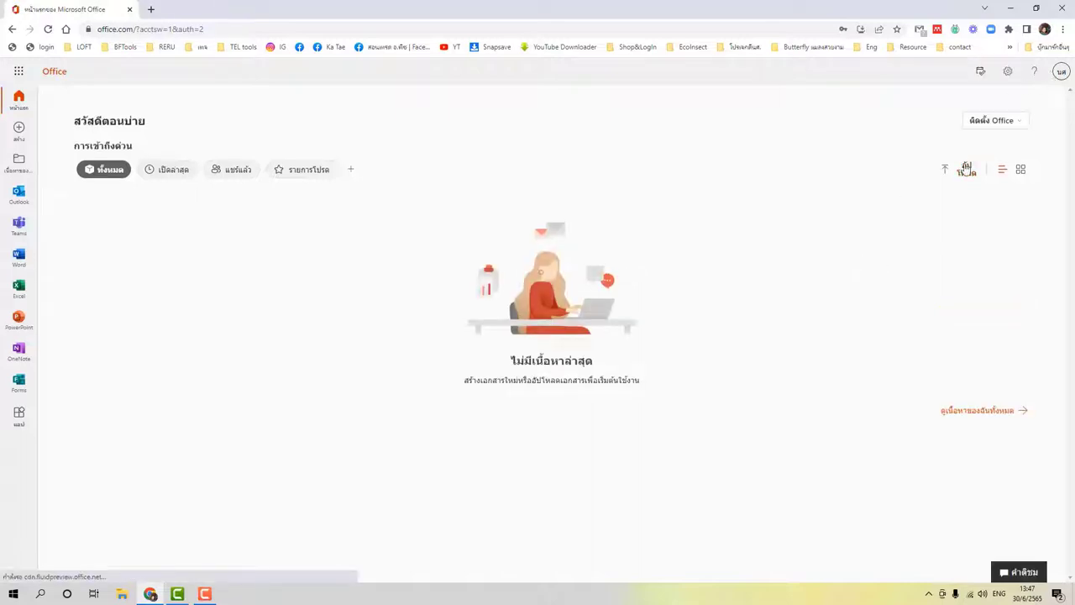
Download the Office 365 apps installer and run OfficeSetup.exe from the download bar.
left_click(1021, 121)
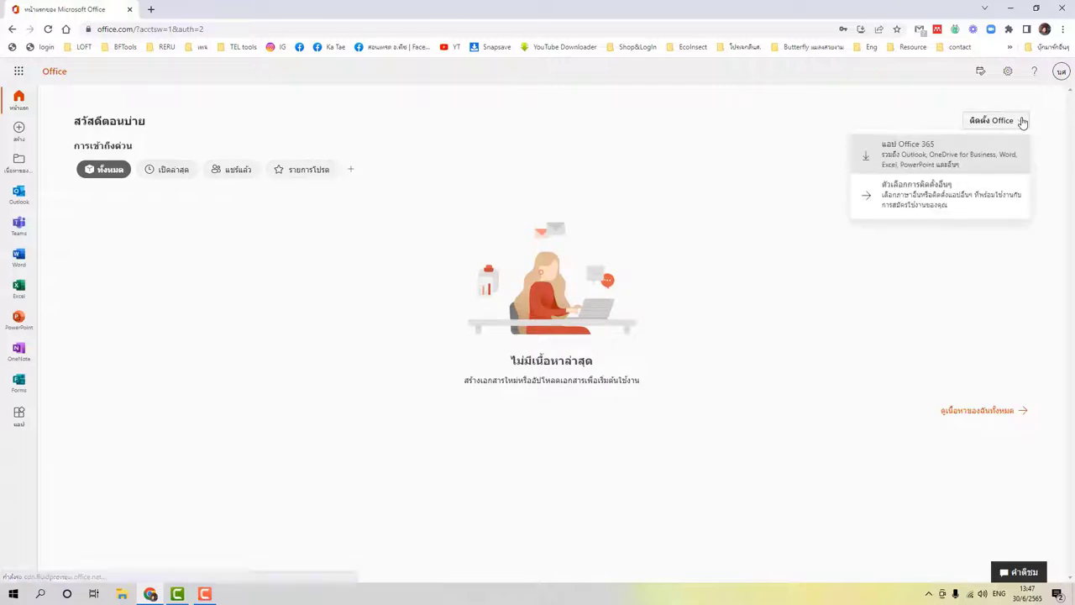
left_click(910, 167)
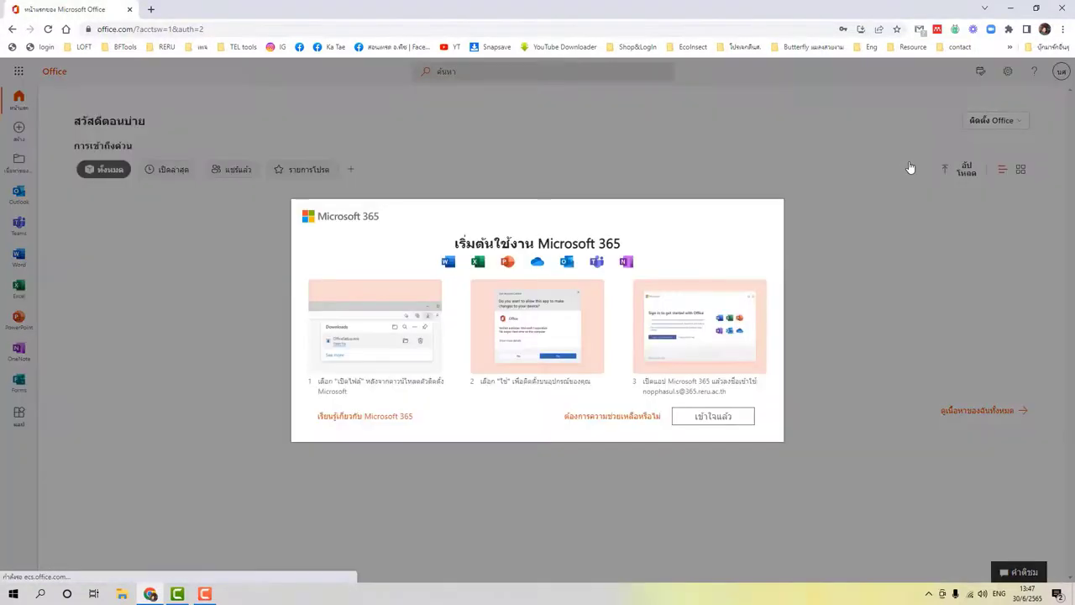
left_click(744, 400)
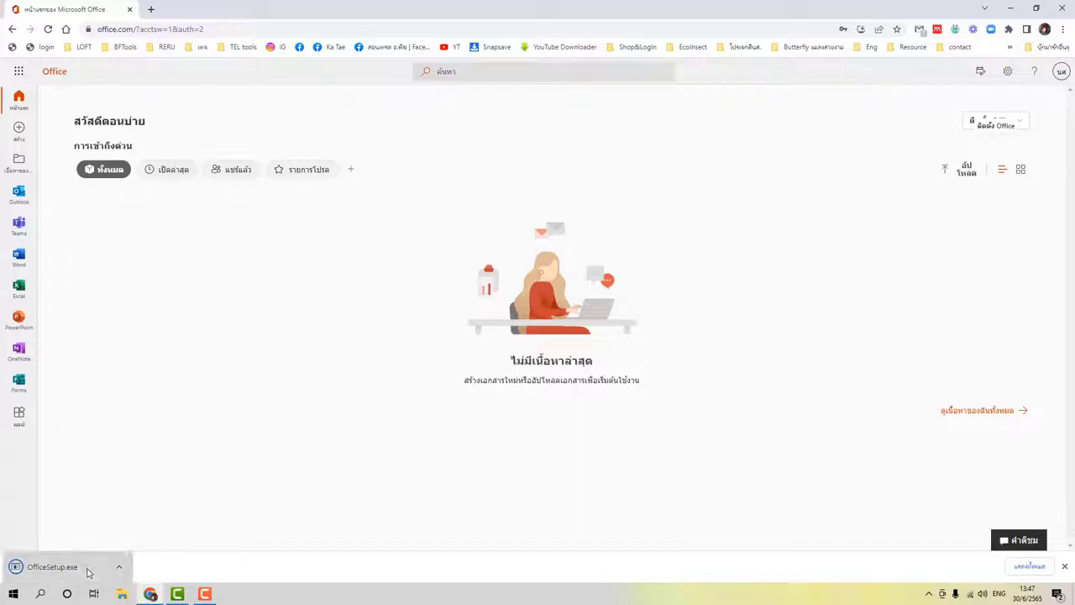
left_click(88, 572)
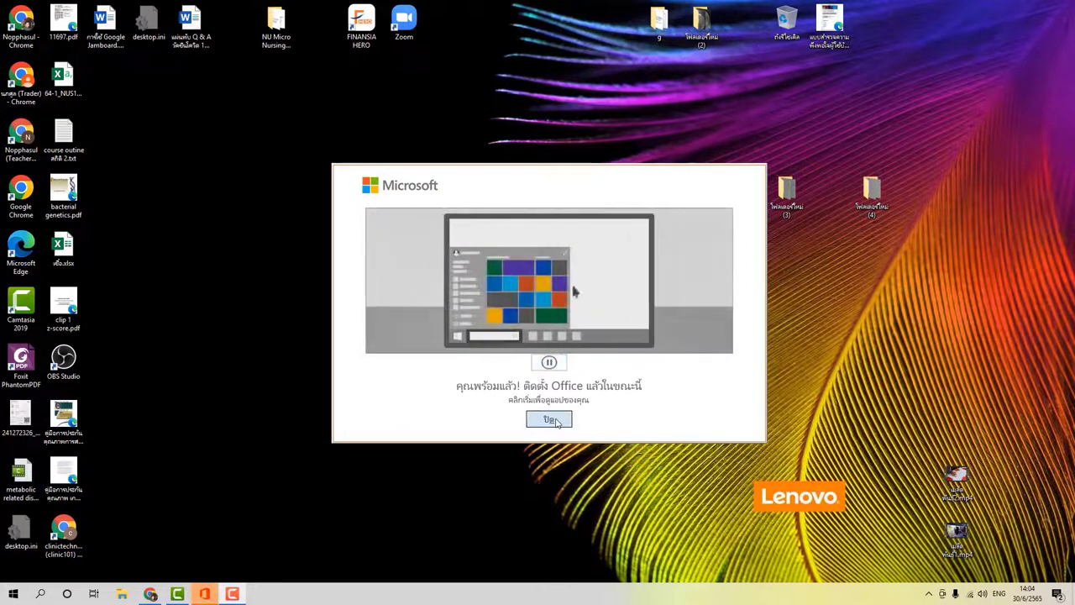
Close the installer once it reports 'You're all set'.
left_click(549, 418)
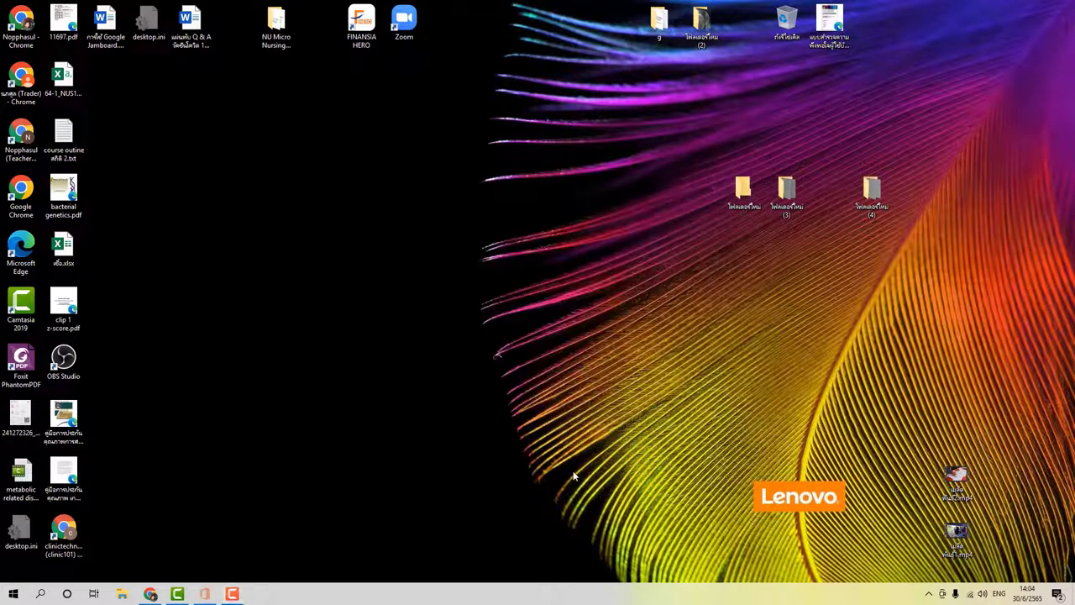
Start PowerPoint from the Start menu's recently added apps.
left_click(14, 593)
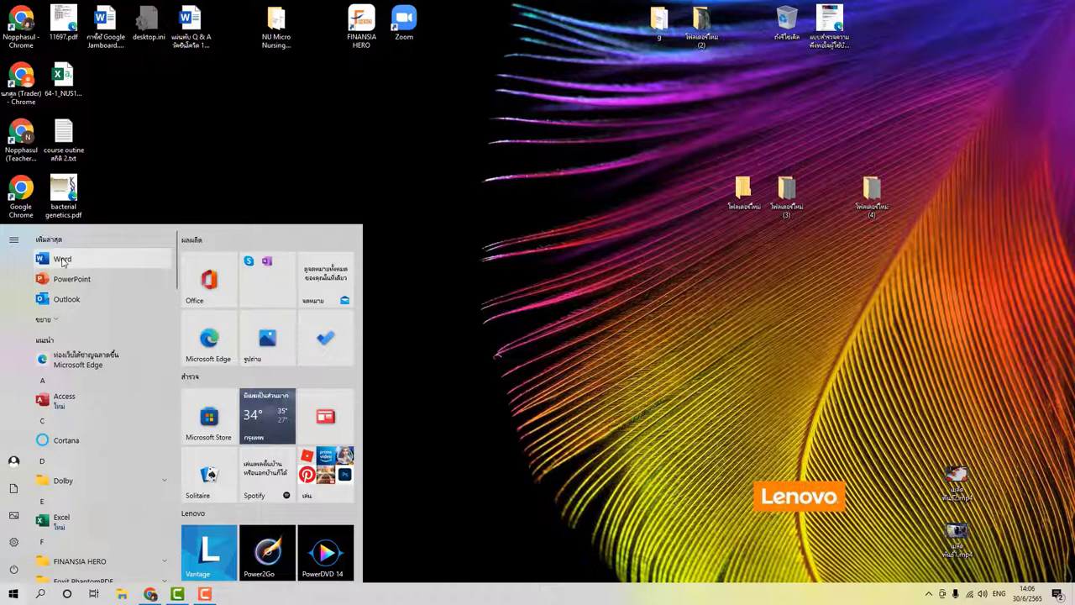
left_click(69, 284)
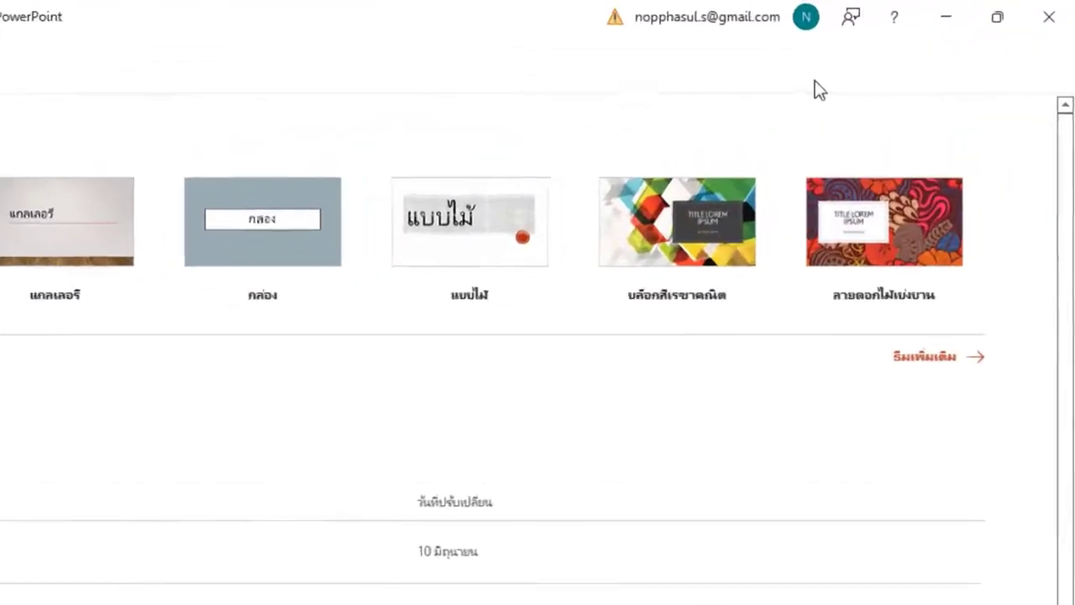
Choose a different account, accept the licence, and decline sending optional data.
left_click(788, 21)
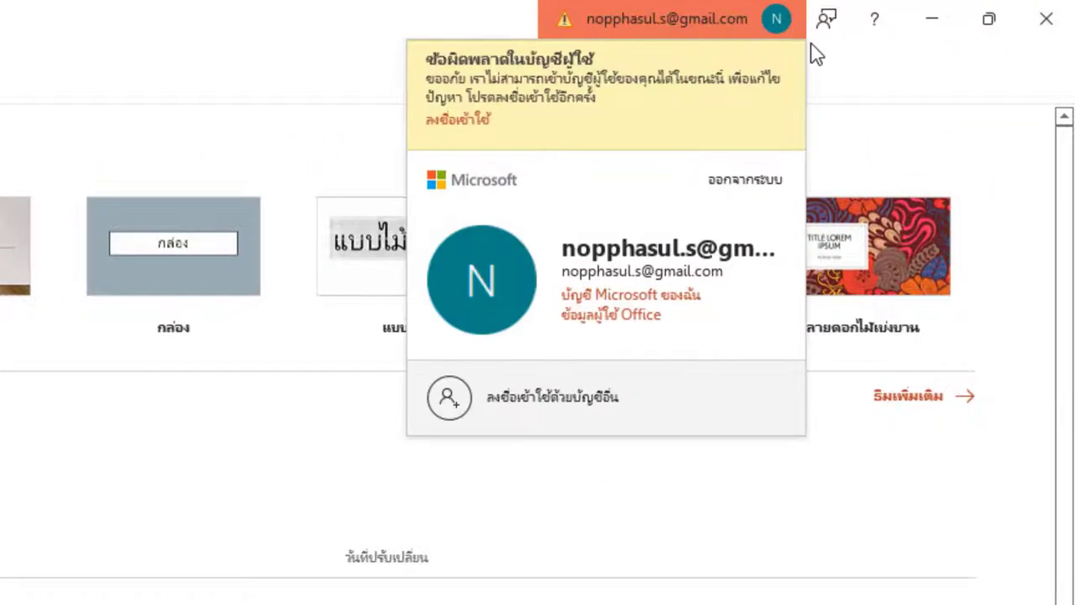
left_click(573, 398)
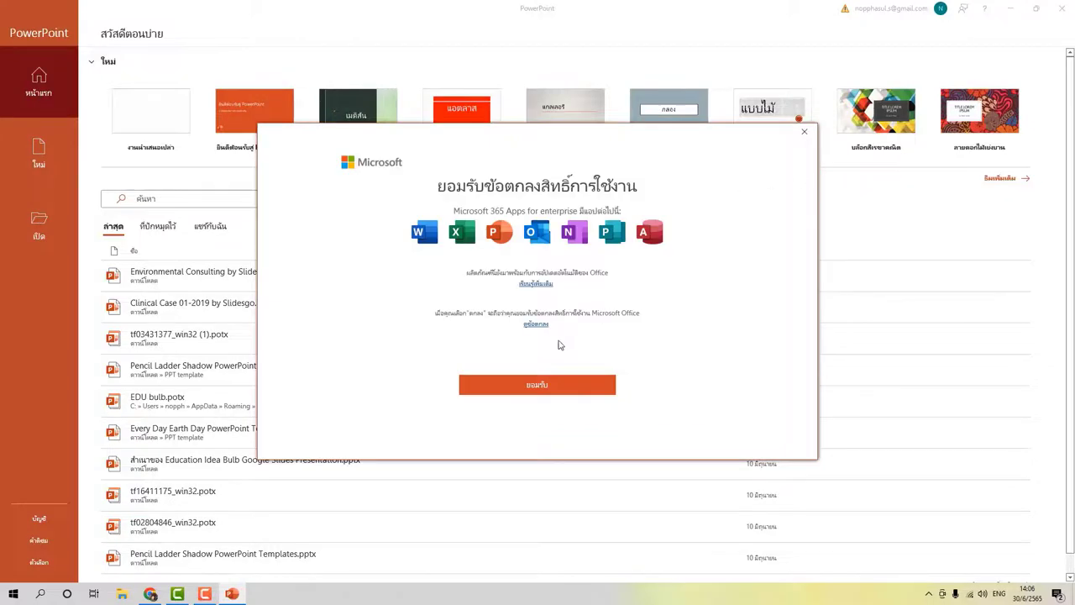
left_click(543, 383)
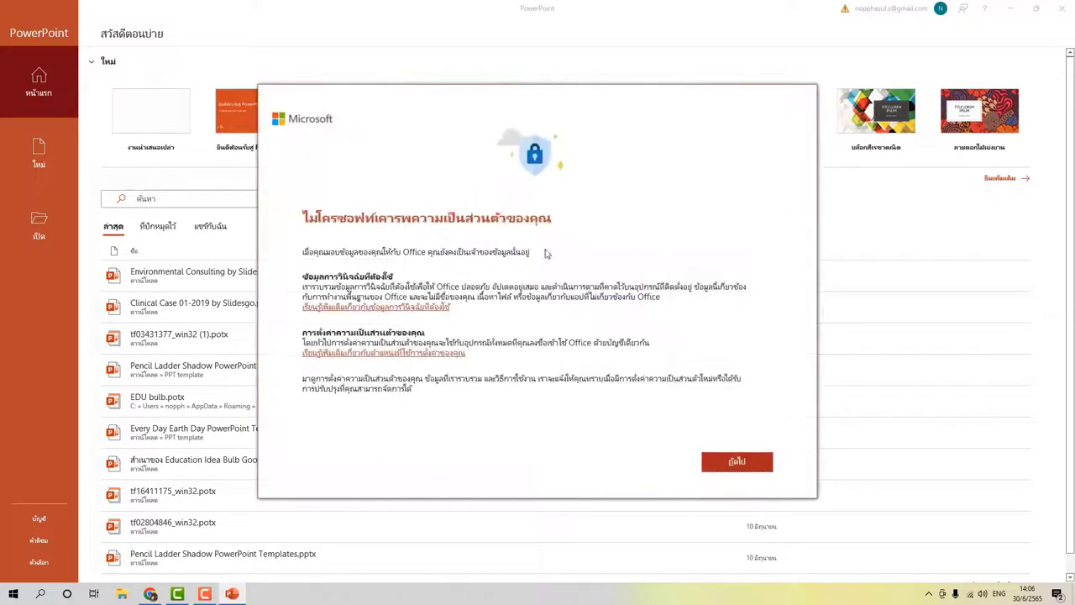
left_click(766, 468)
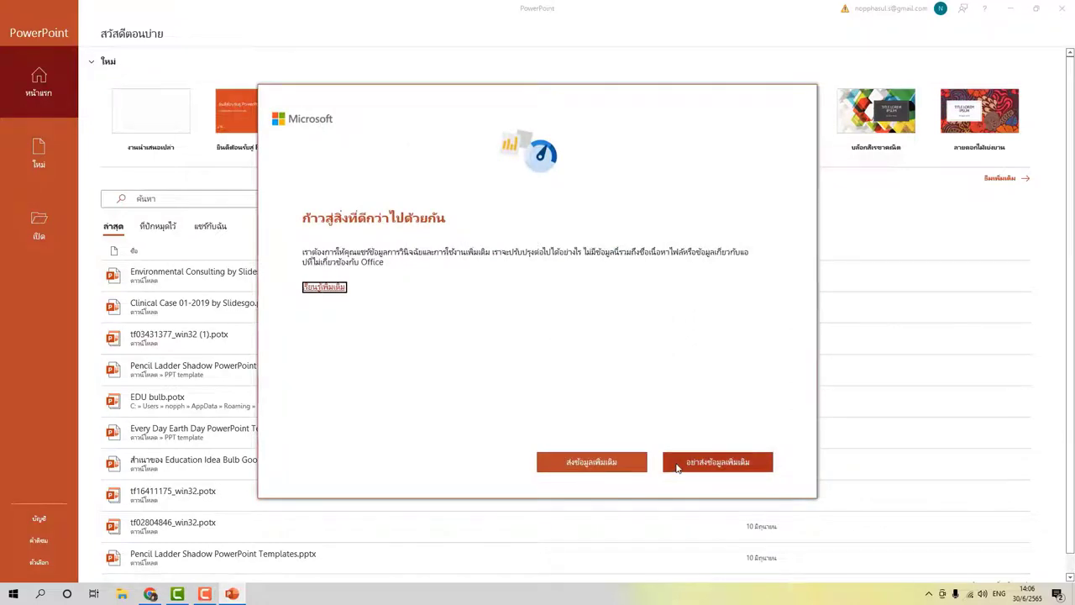
left_click(677, 468)
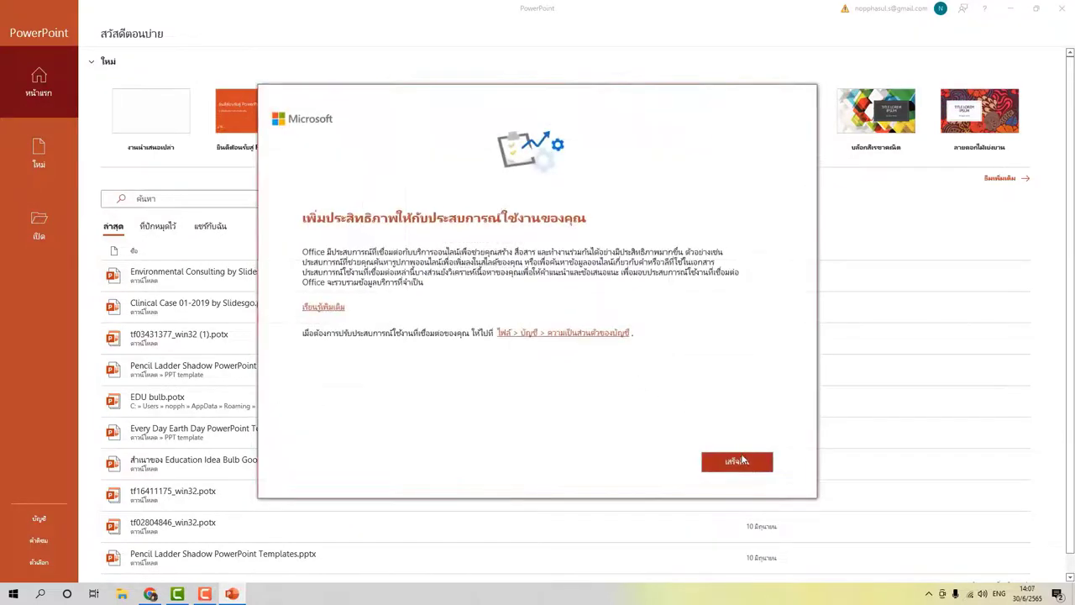
left_click(742, 461)
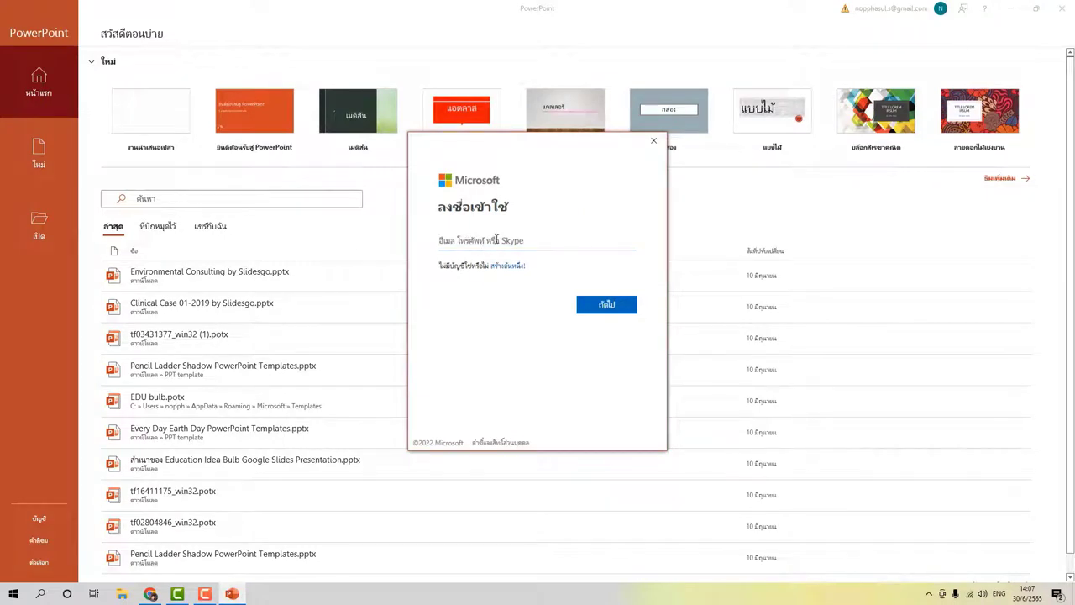
Sign in with the other account's e-mail and password, allowing sign-in to all apps.
left_click(495, 240)
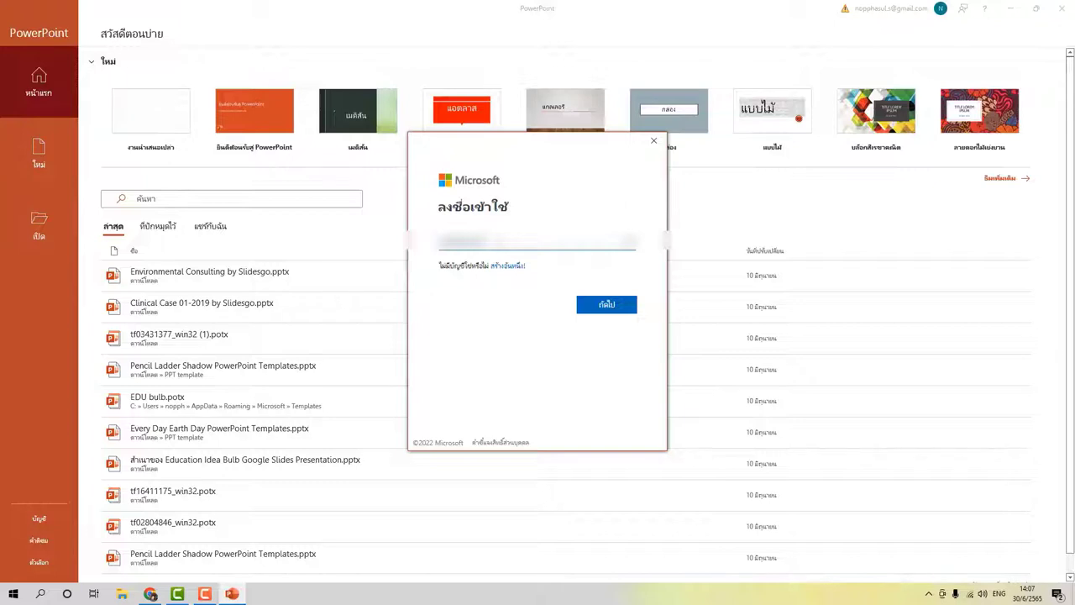
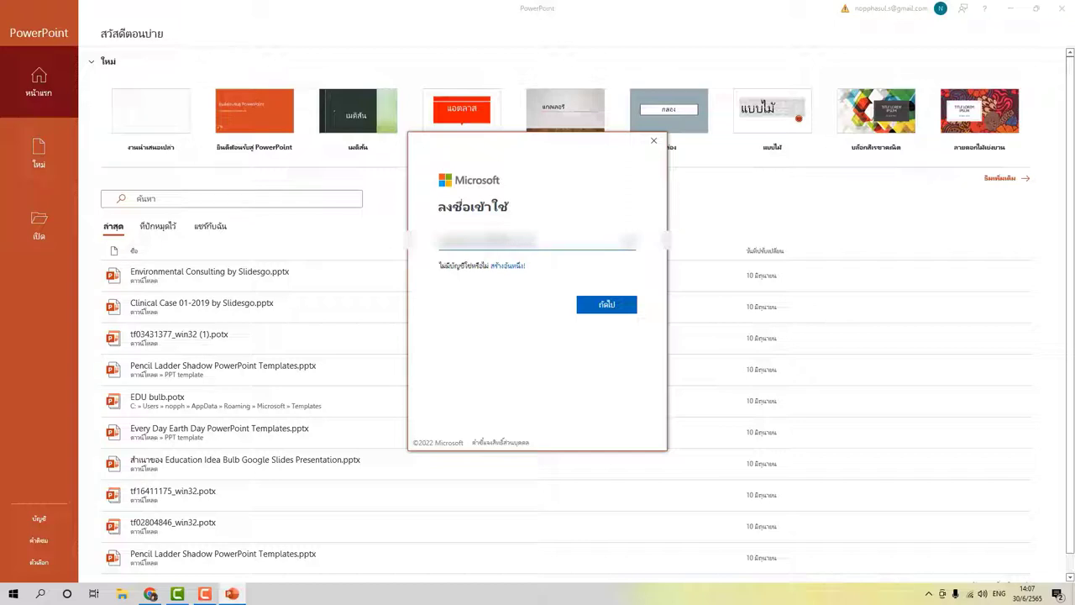
left_click(595, 312)
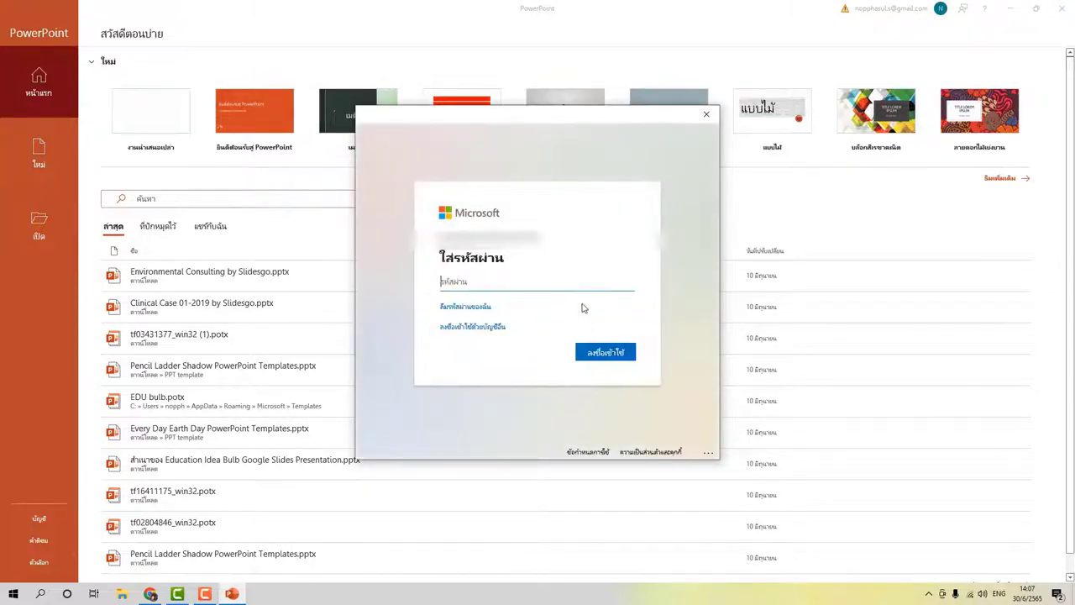
type("••")
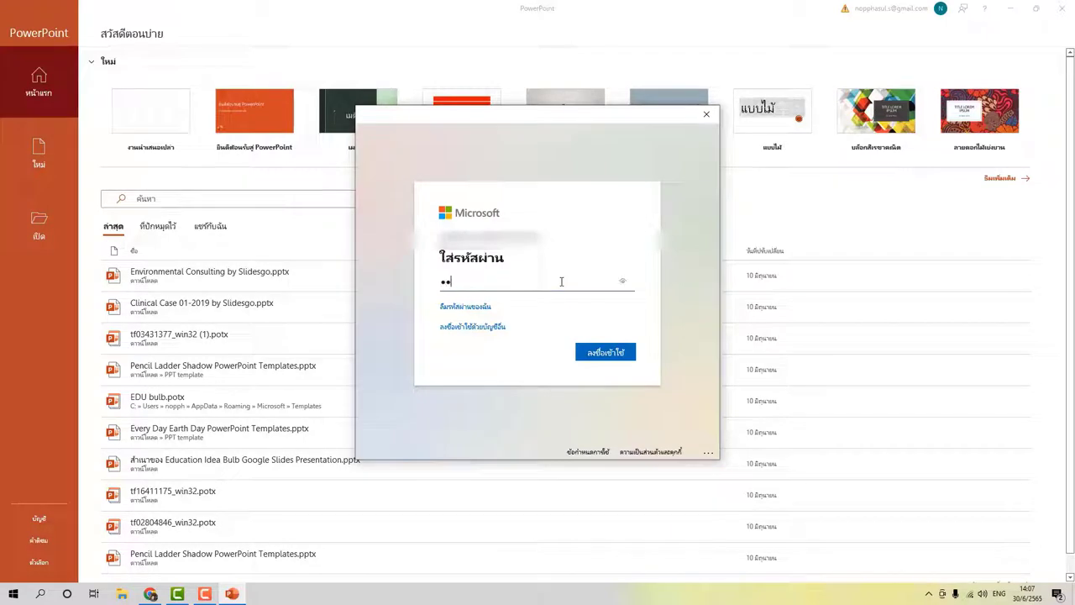
type("••")
type("••••••")
left_click(602, 351)
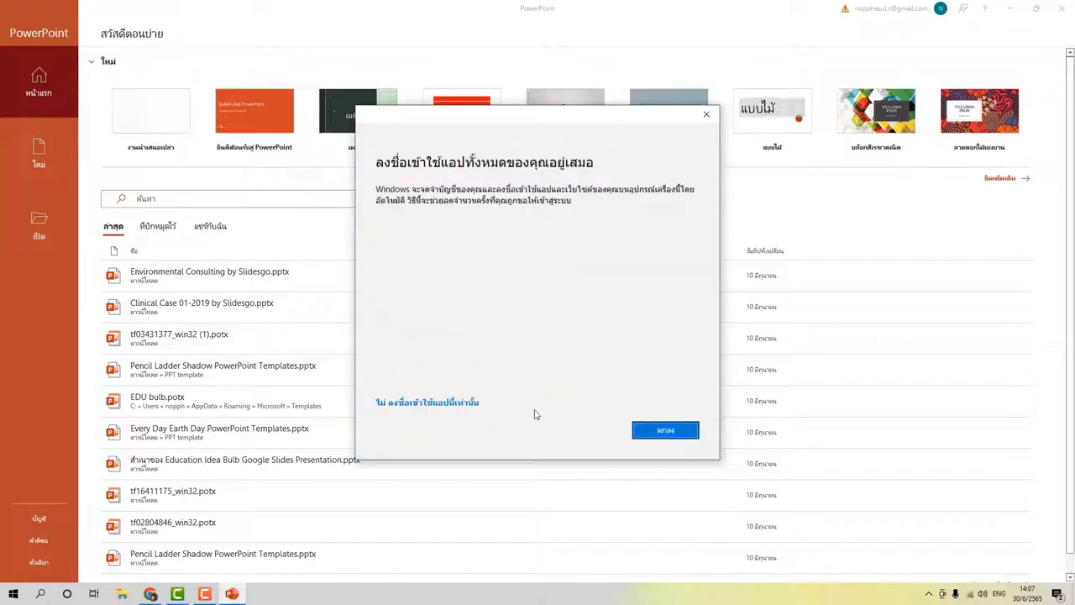
left_click(680, 434)
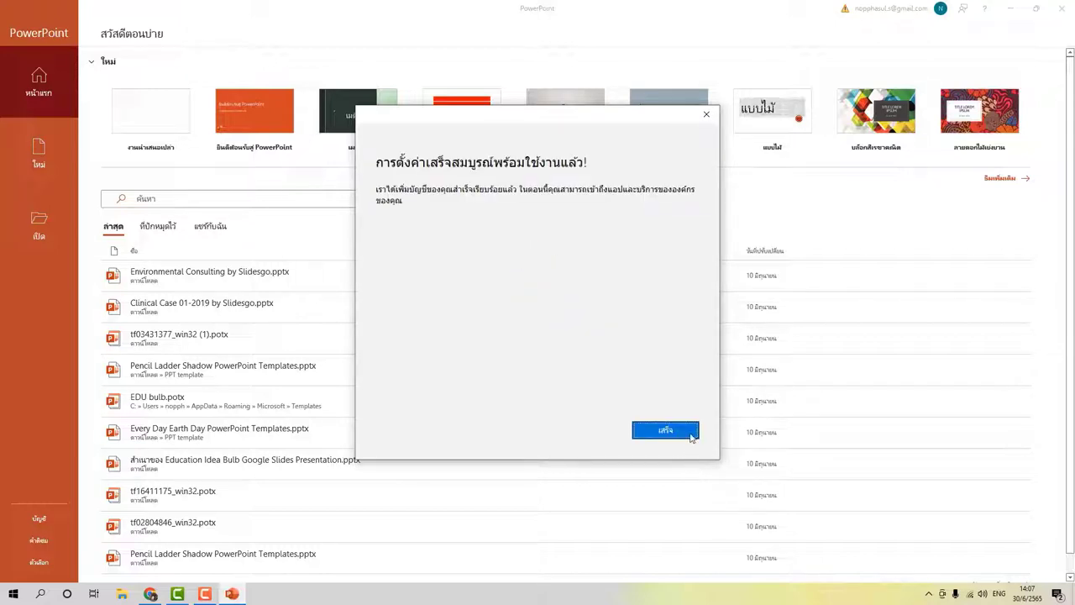
left_click(665, 430)
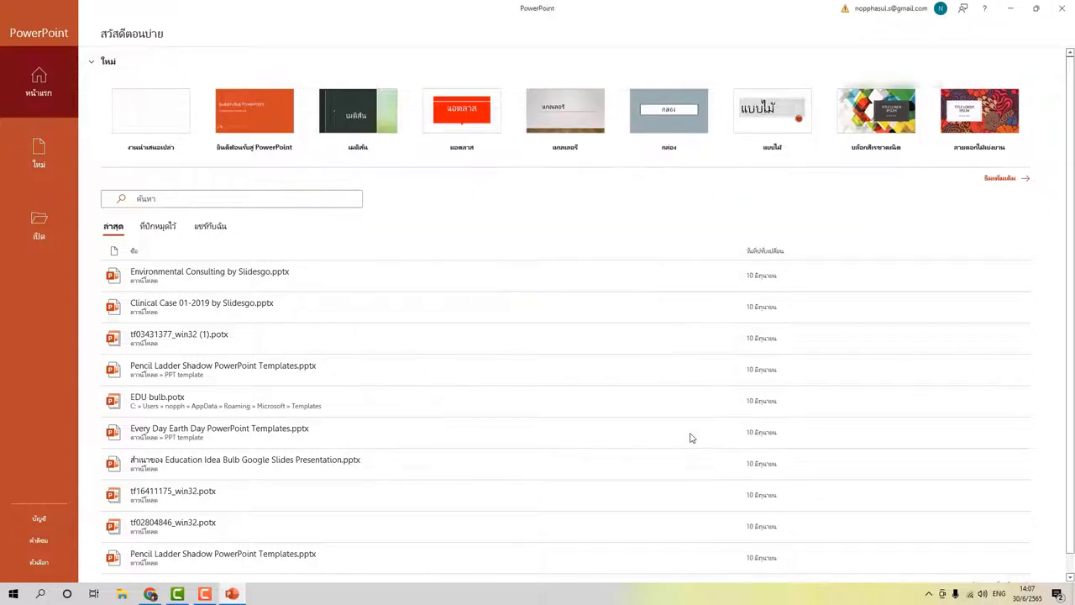
Check the signed-in account, launch Word from Start, and close its privacy notice.
left_click(949, 9)
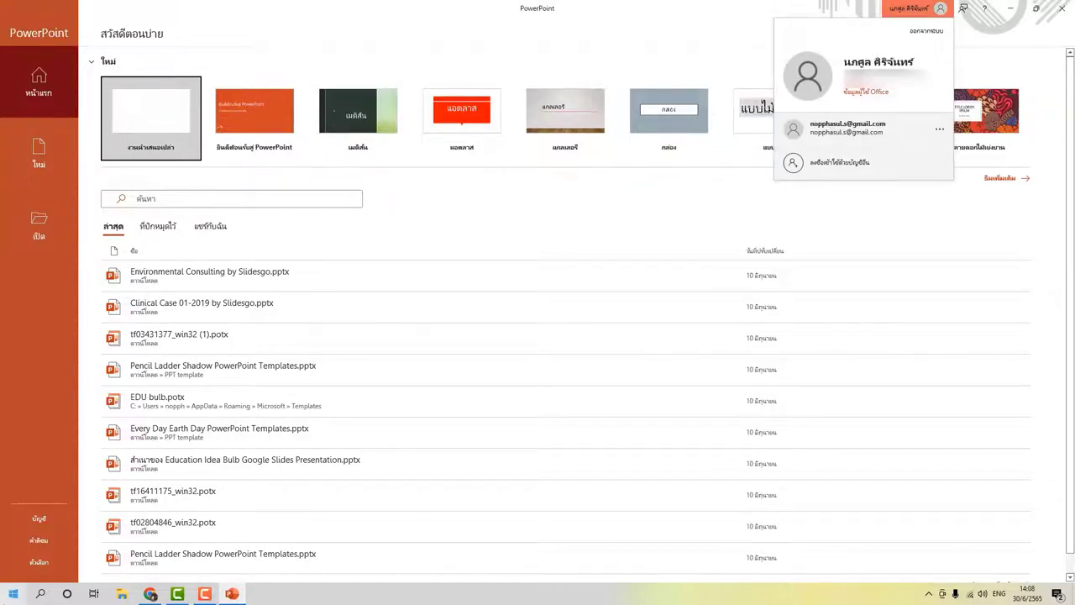
left_click(13, 594)
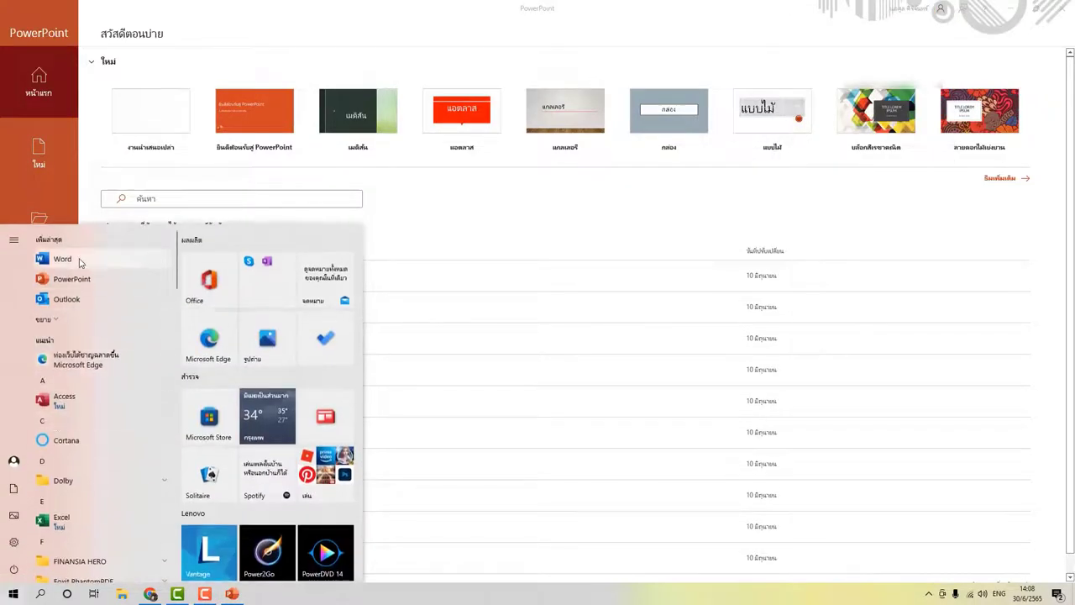
left_click(186, 336)
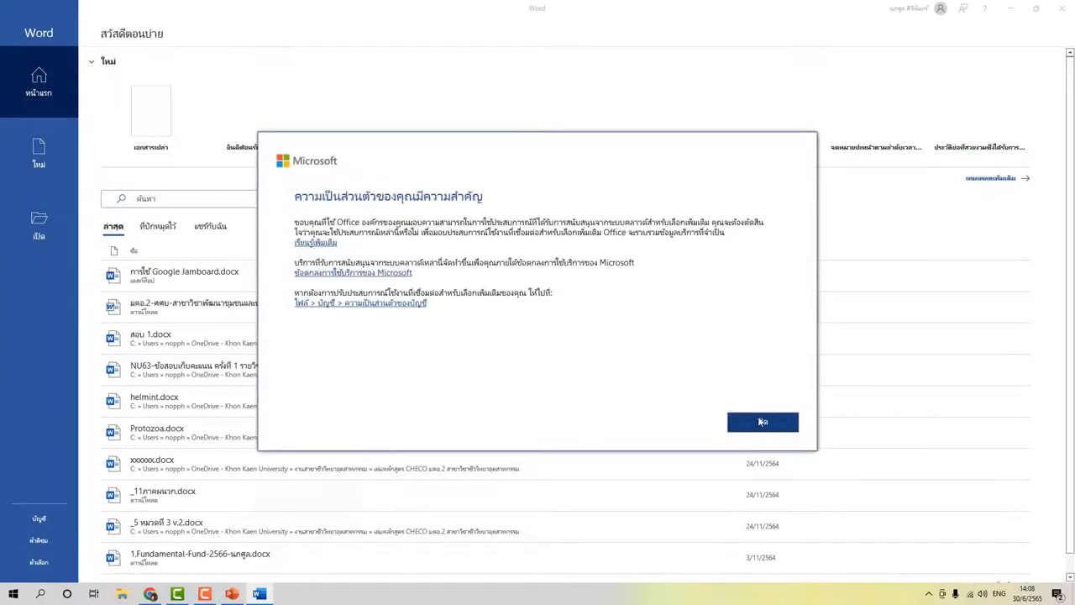
left_click(762, 422)
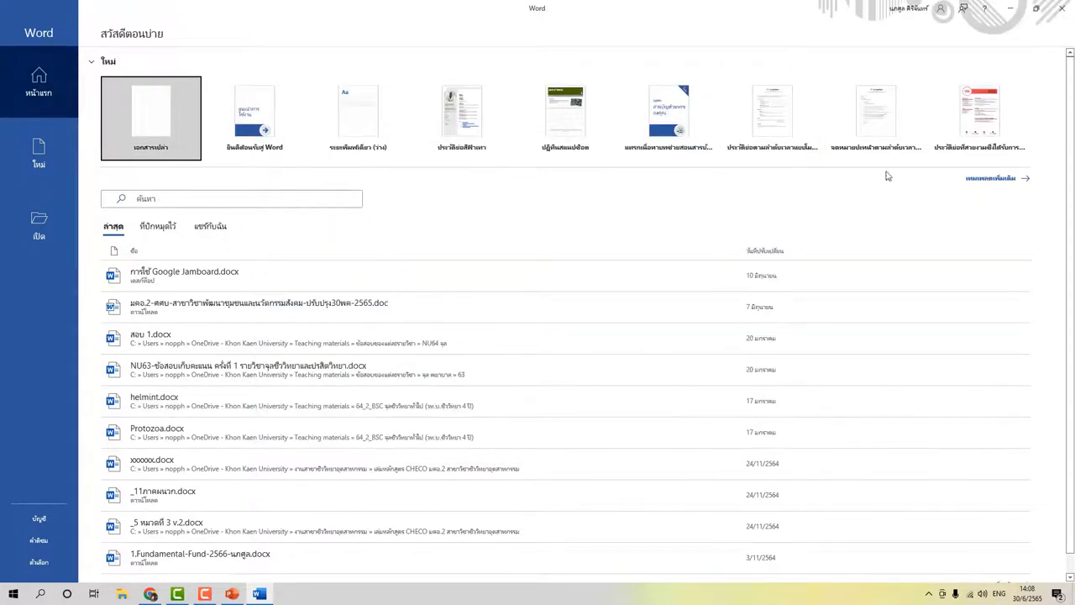
Search Start for 'exc' and launch the new Excel app, not Excel 2010.
left_click(12, 593)
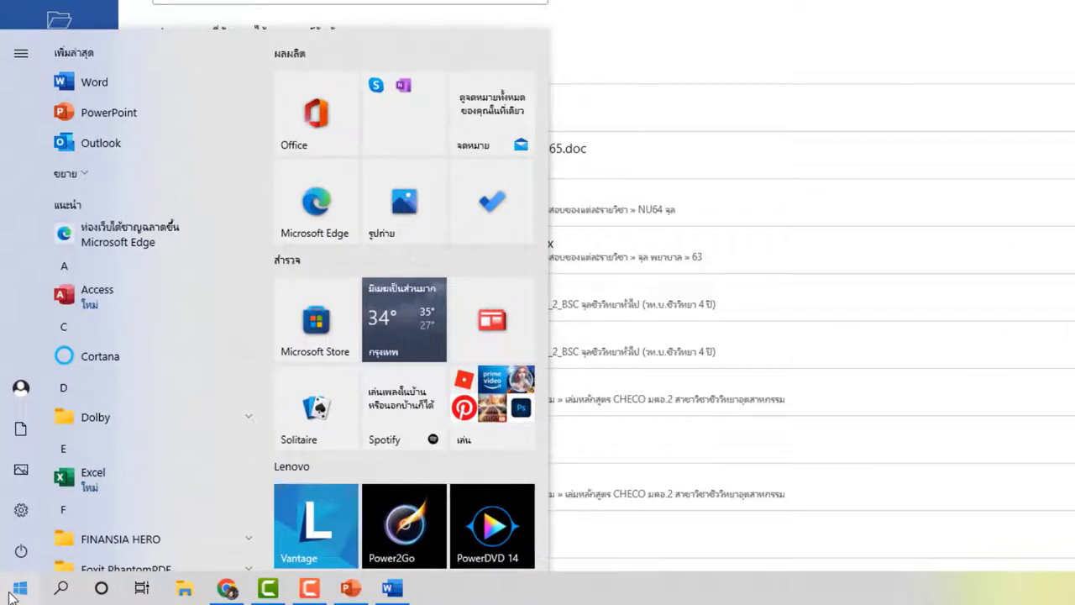
type("exc")
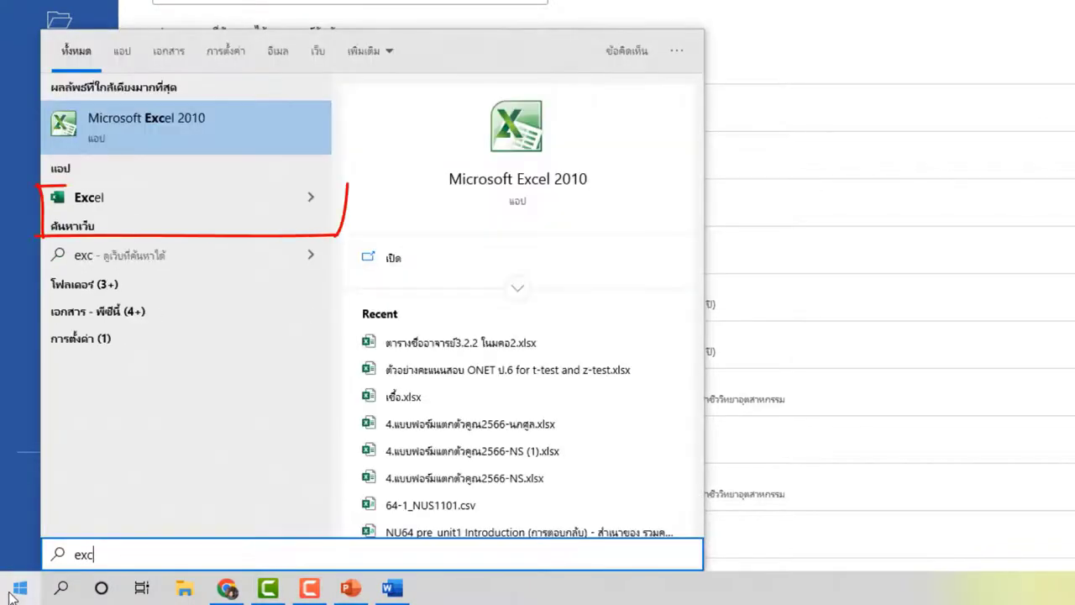
left_click(122, 197)
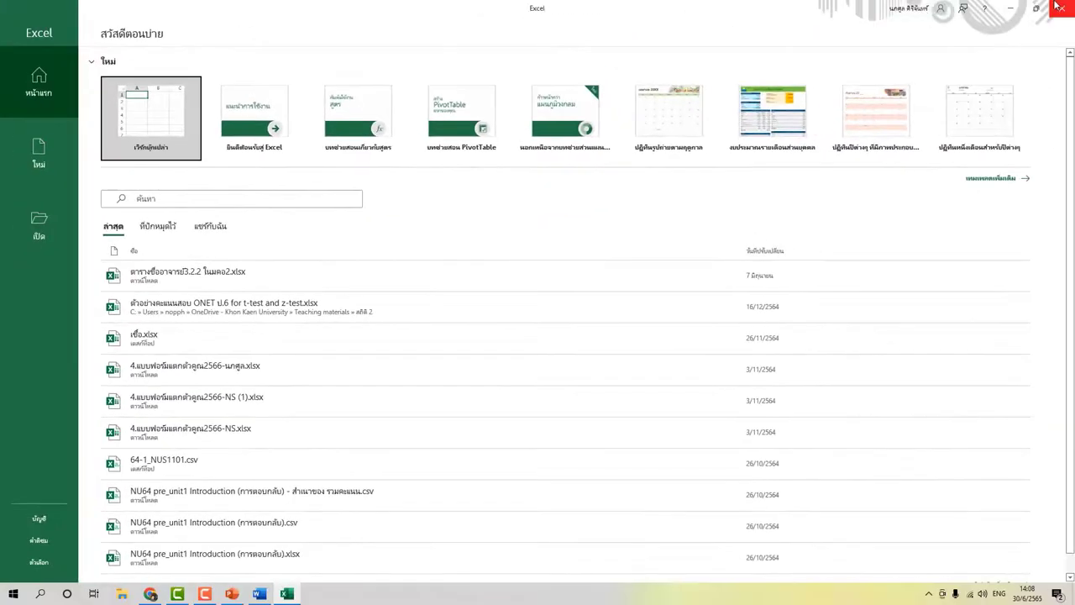
Create a blank workbook, close Excel, and create a blank document.
key("Return")
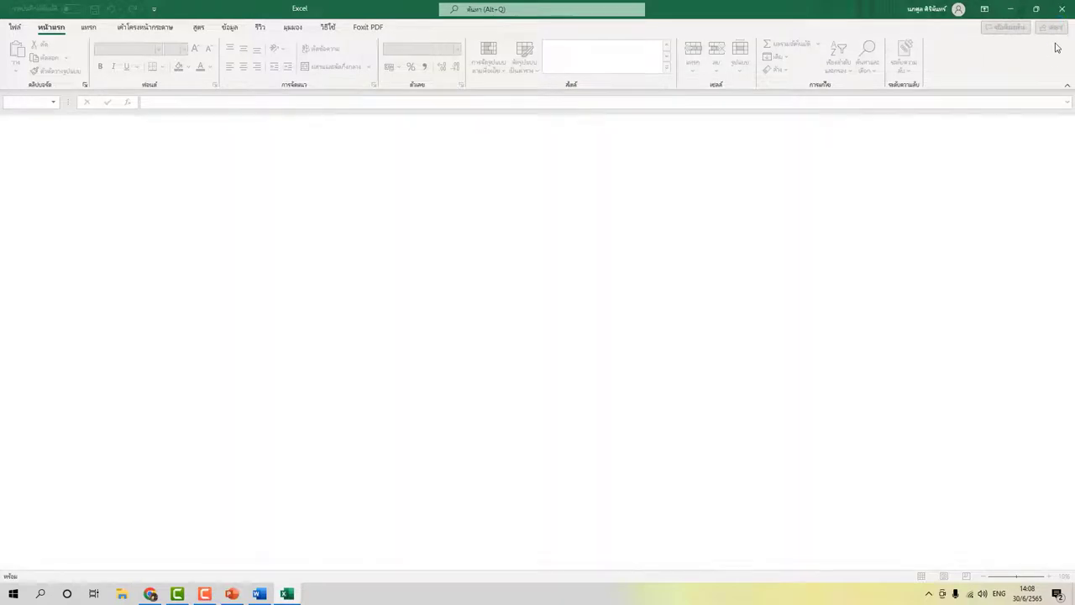
left_click(1063, 9)
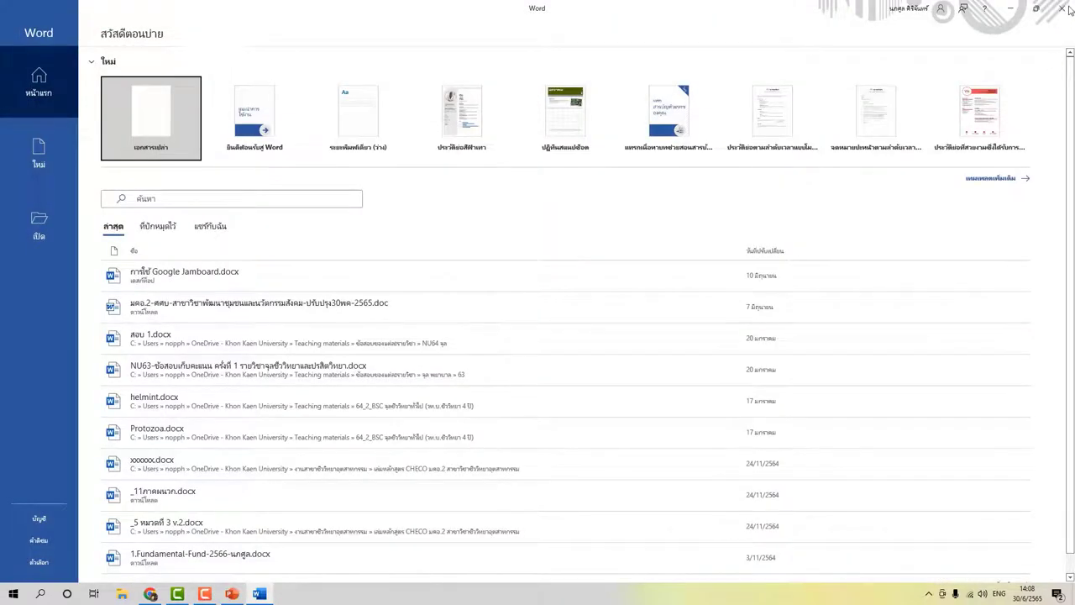
key("Return")
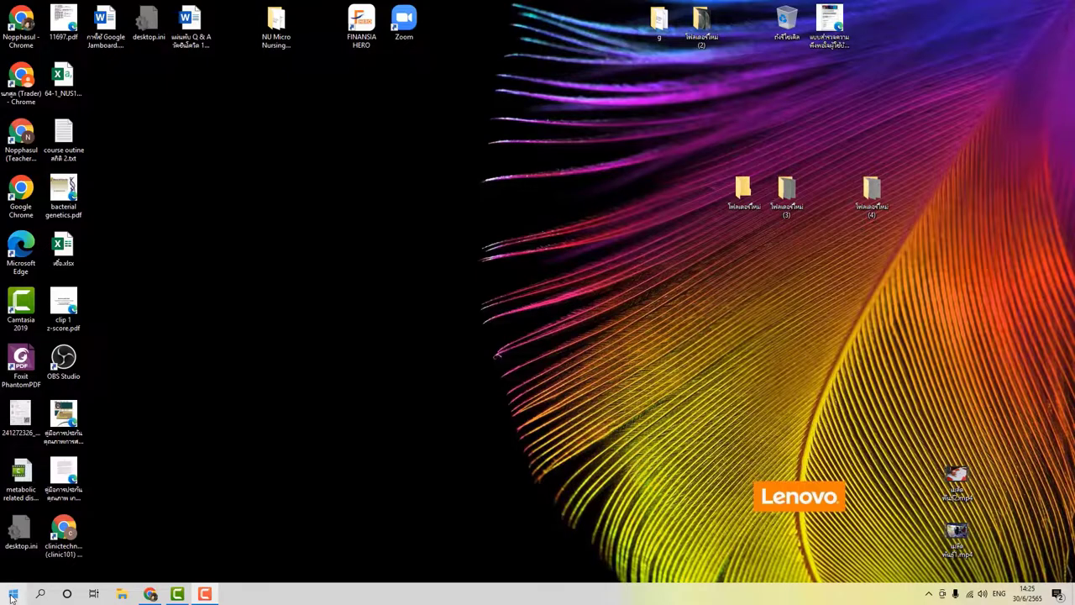
Search Start for 'onedrive' and launch the OneDrive app.
left_click(11, 593)
type("oned")
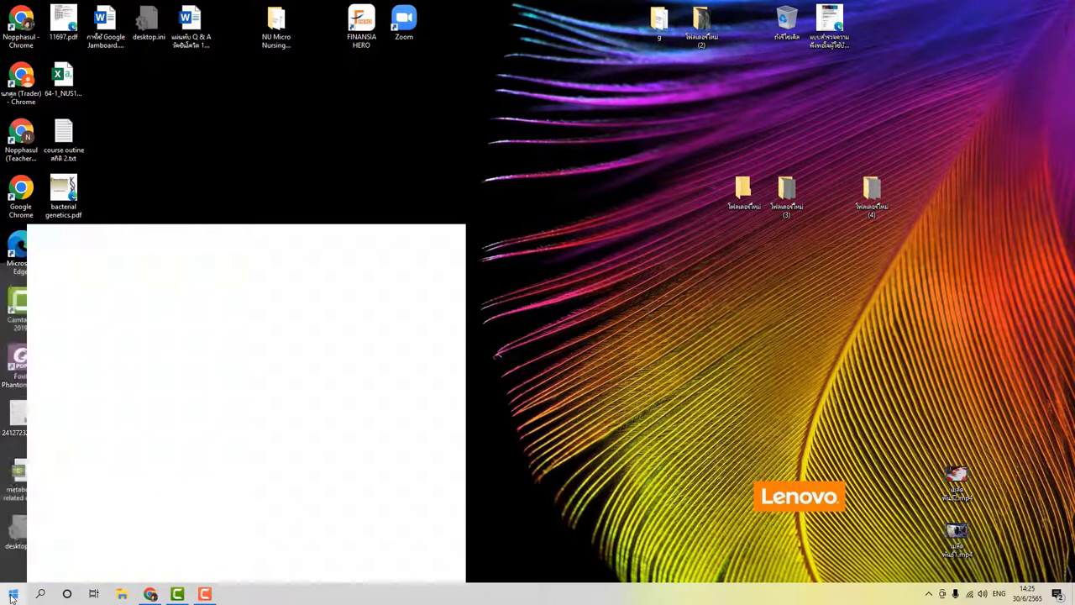
type("rive")
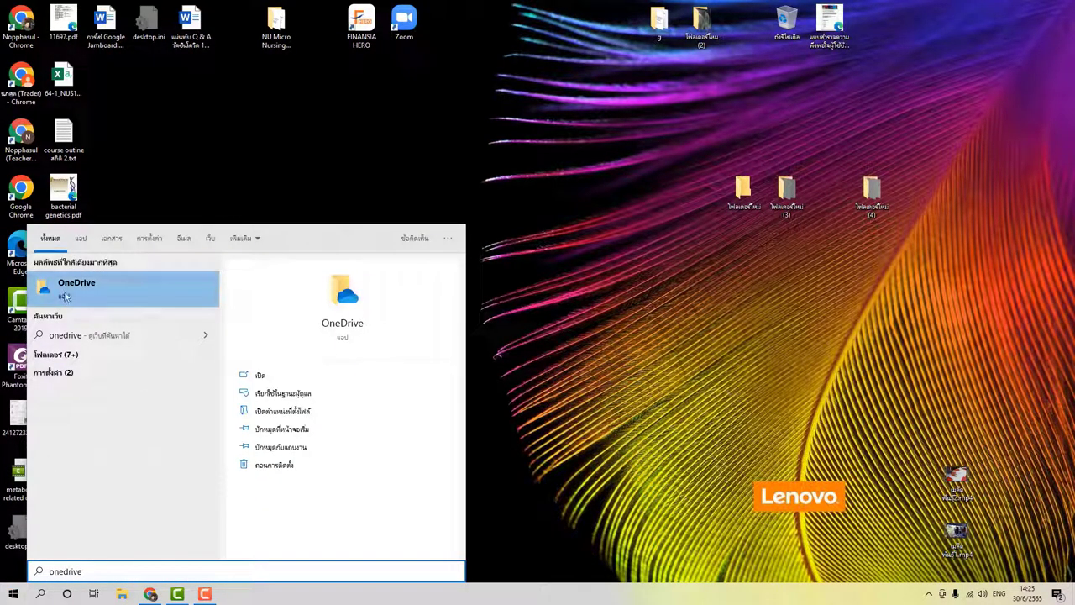
left_click(72, 301)
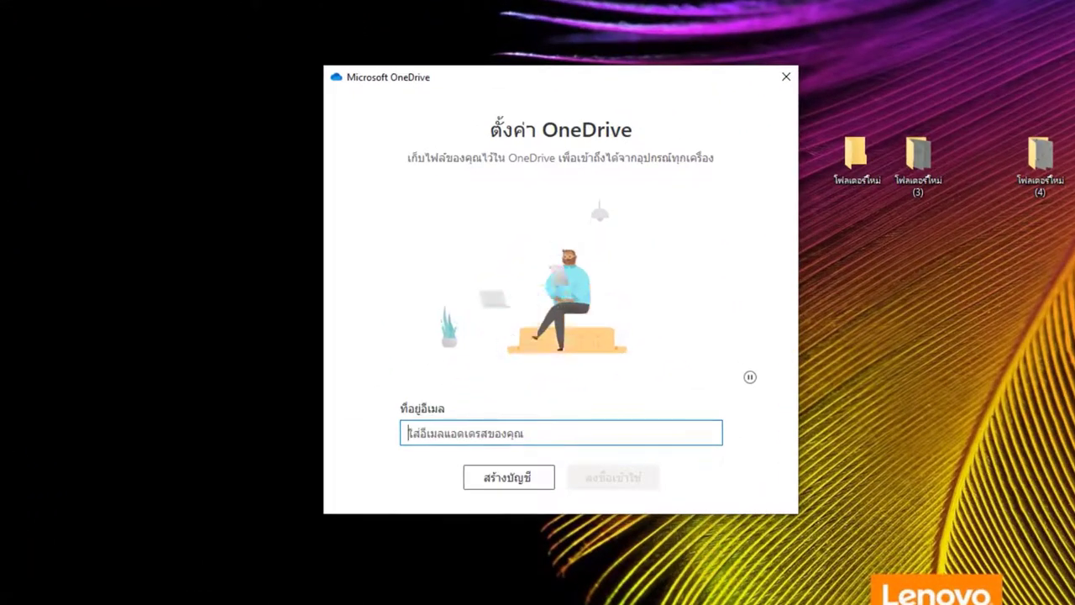
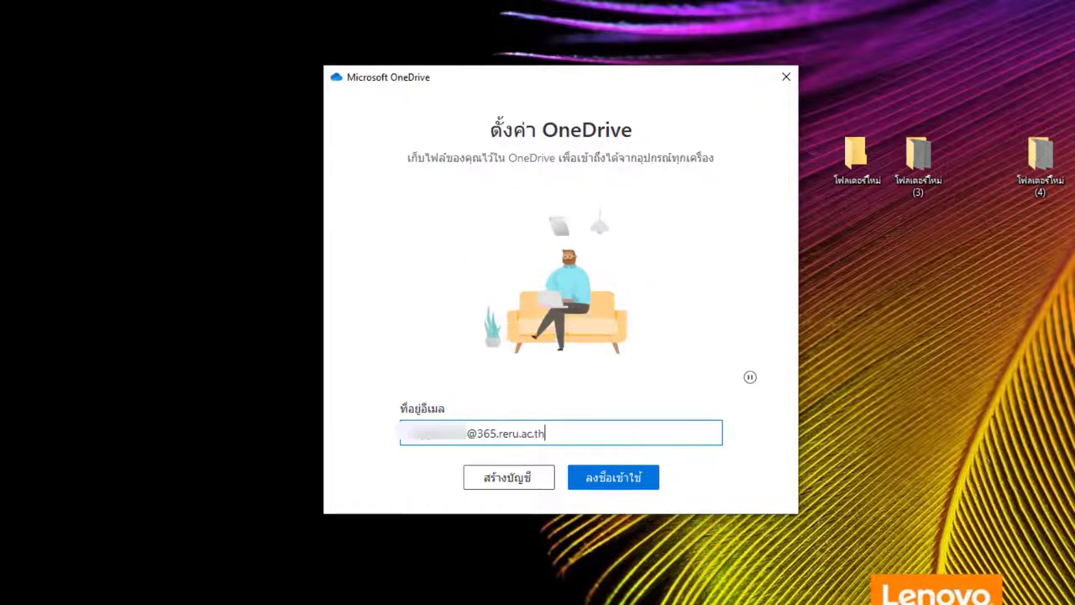
Enter the university e-mail address in OneDrive setup and sign in.
left_click(617, 475)
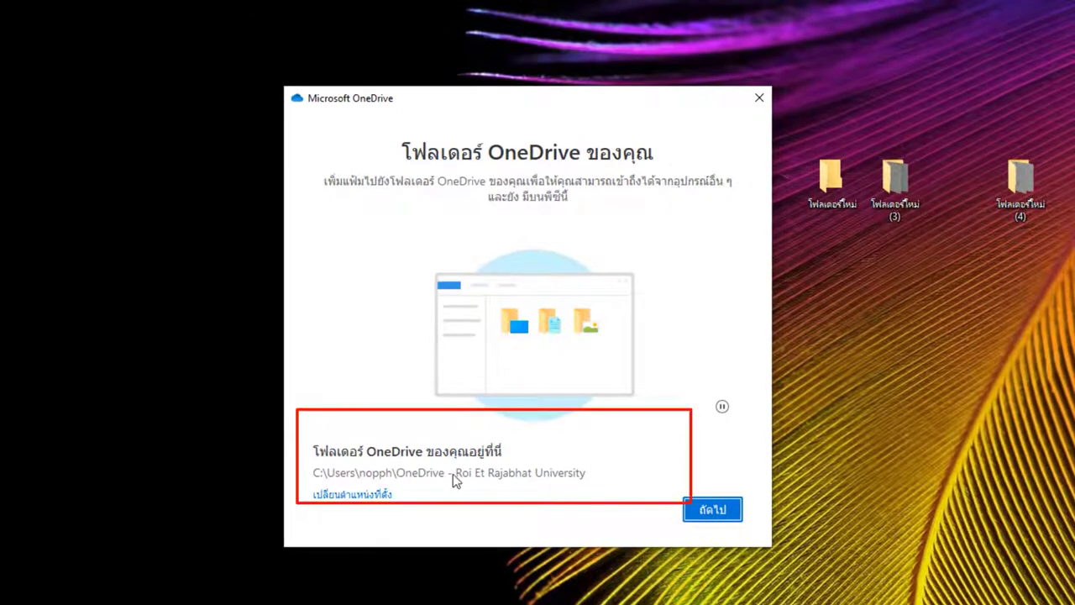
Keep the default OneDrive folder location, skip the mobile app, and close the synced university folder.
left_click(731, 515)
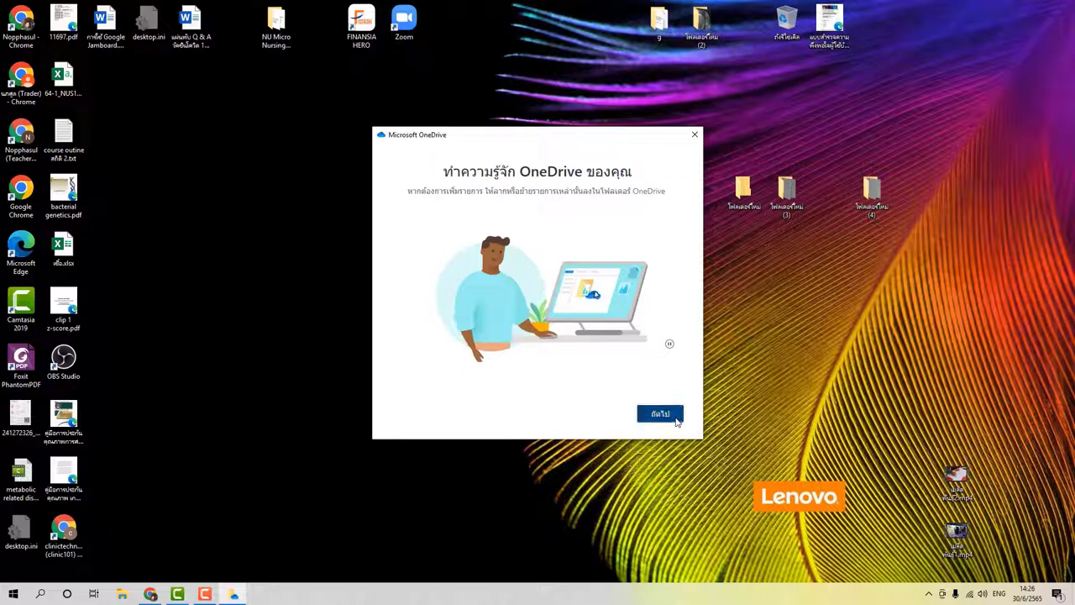
left_click(660, 414)
left_click(661, 414)
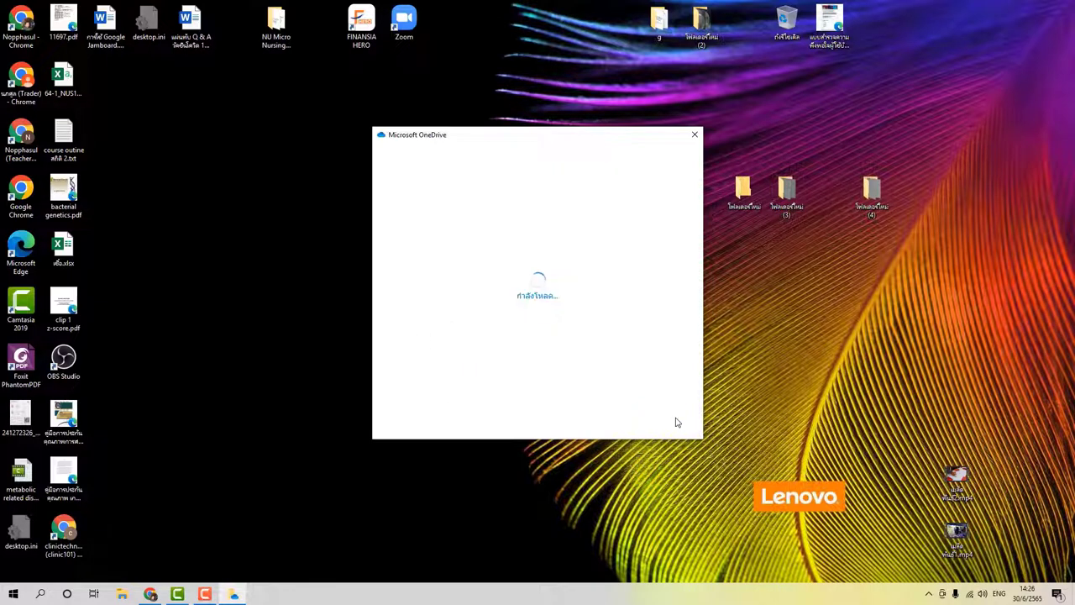
left_click(677, 423)
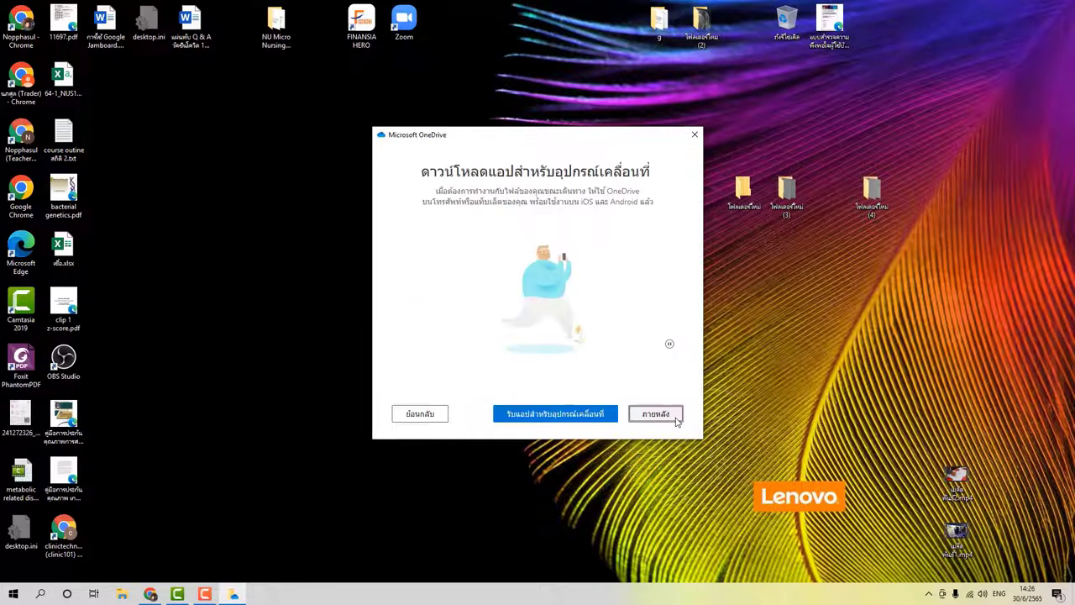
left_click(678, 423)
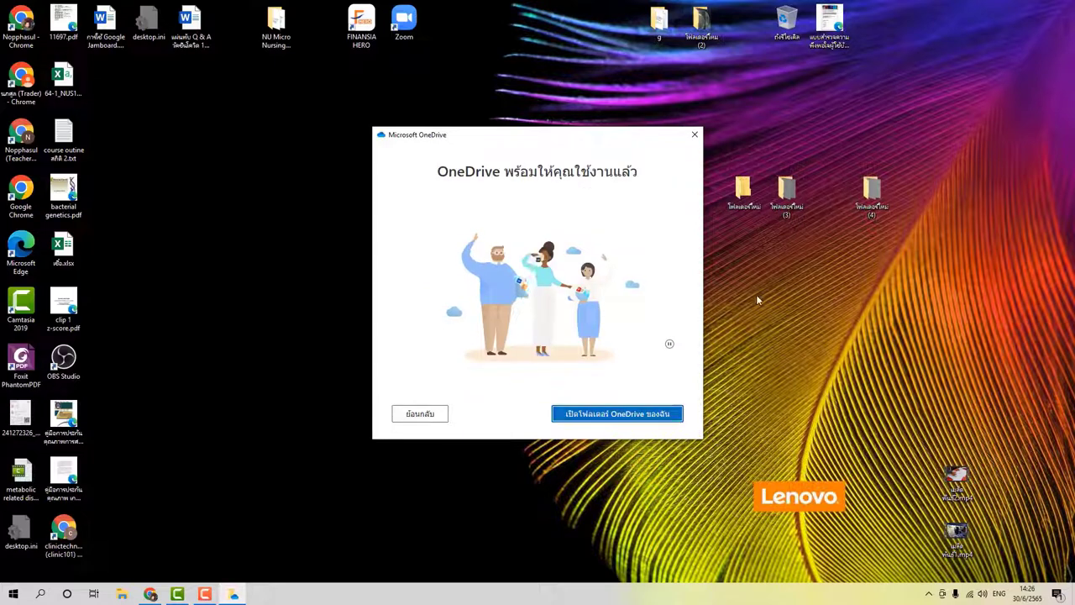
left_click(607, 415)
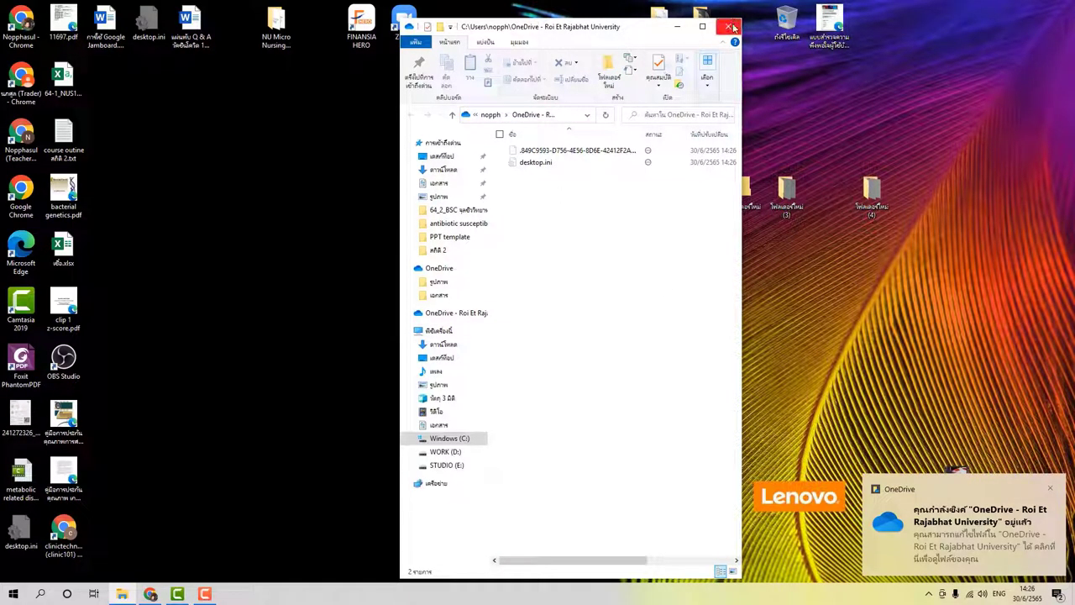
left_click(729, 27)
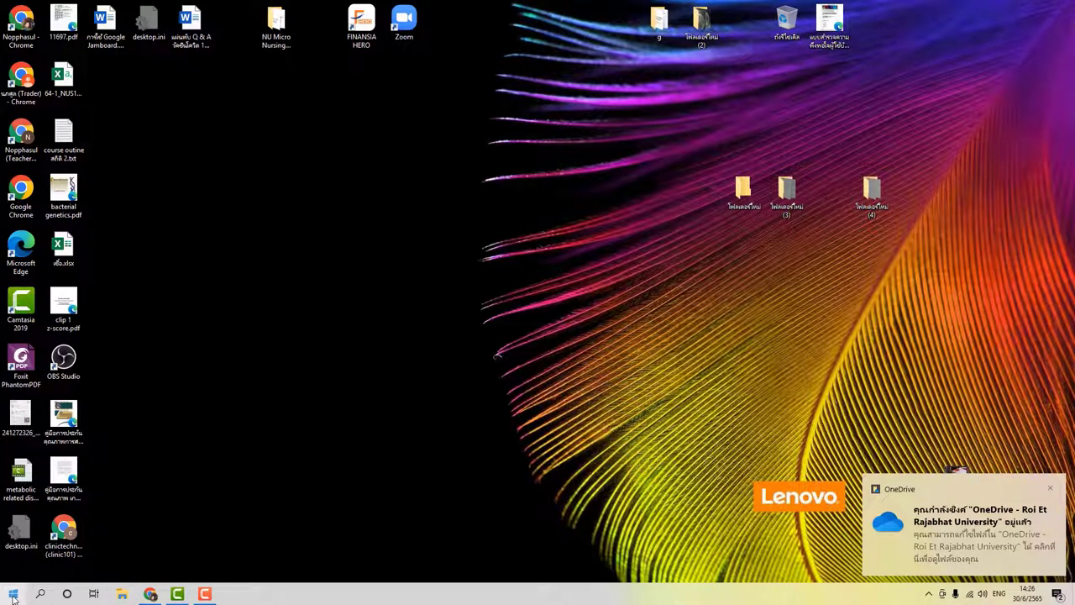
Launch Word from the Start menu and create a blank document.
left_click(13, 594)
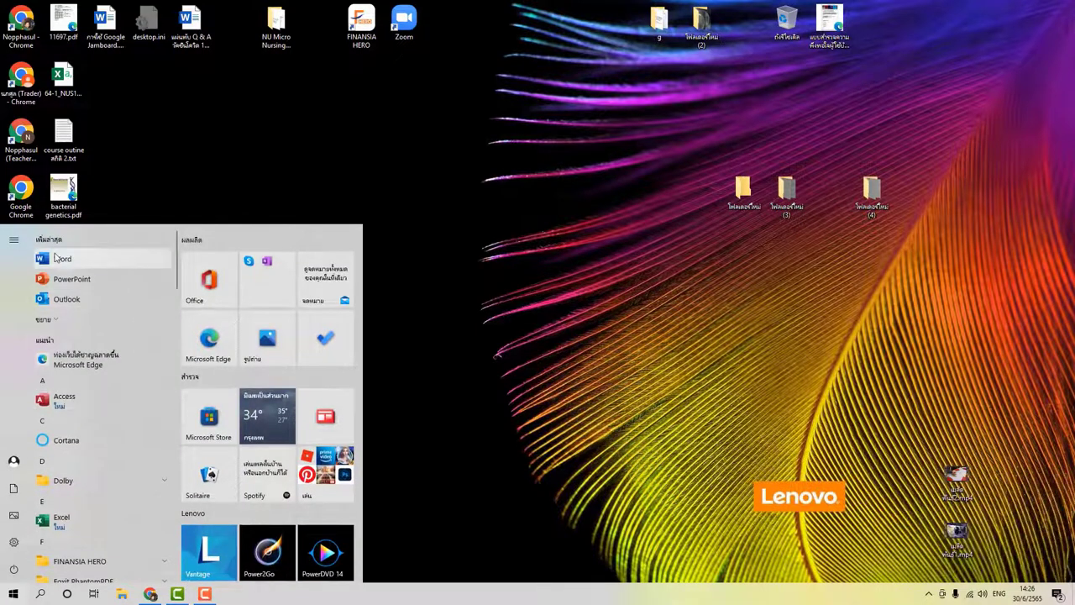
left_click(59, 259)
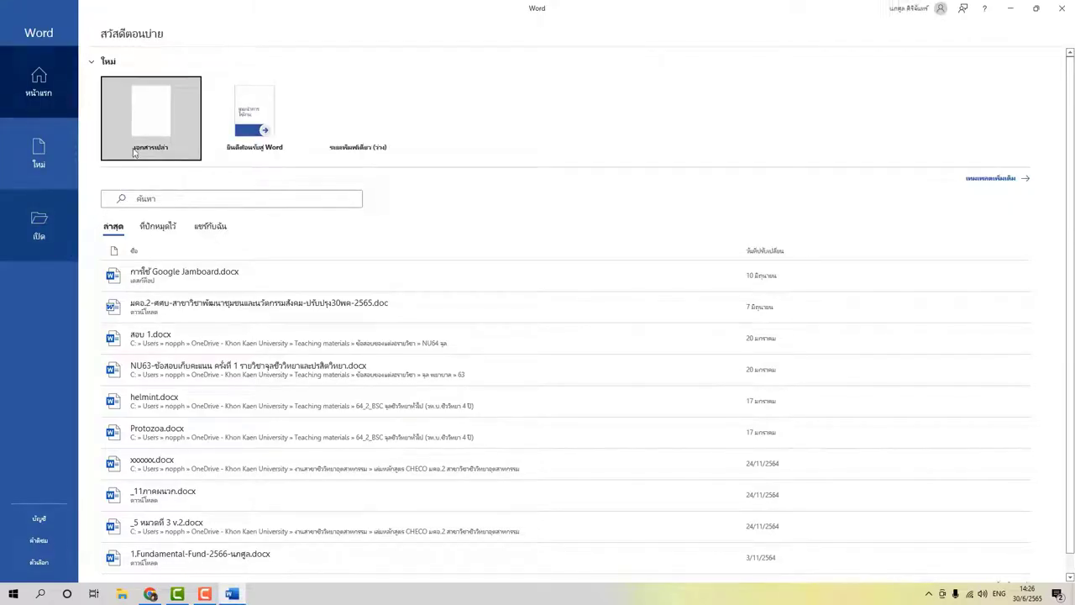
left_click(154, 110)
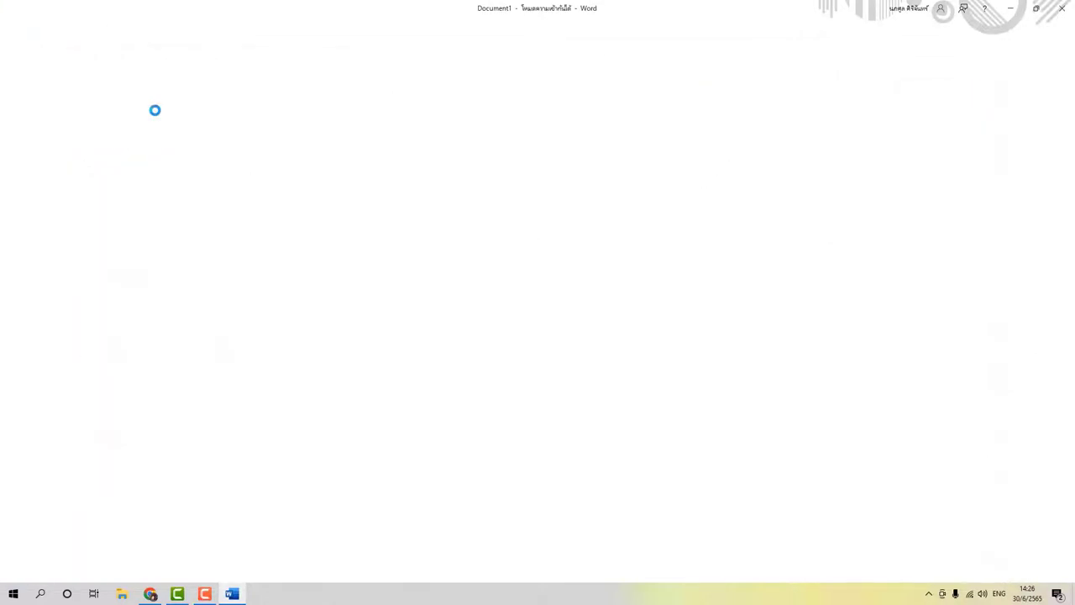
Switch the keyboard to Thai and type the test text 'ทดสอบ ทดสอบ'.
type("mfl")
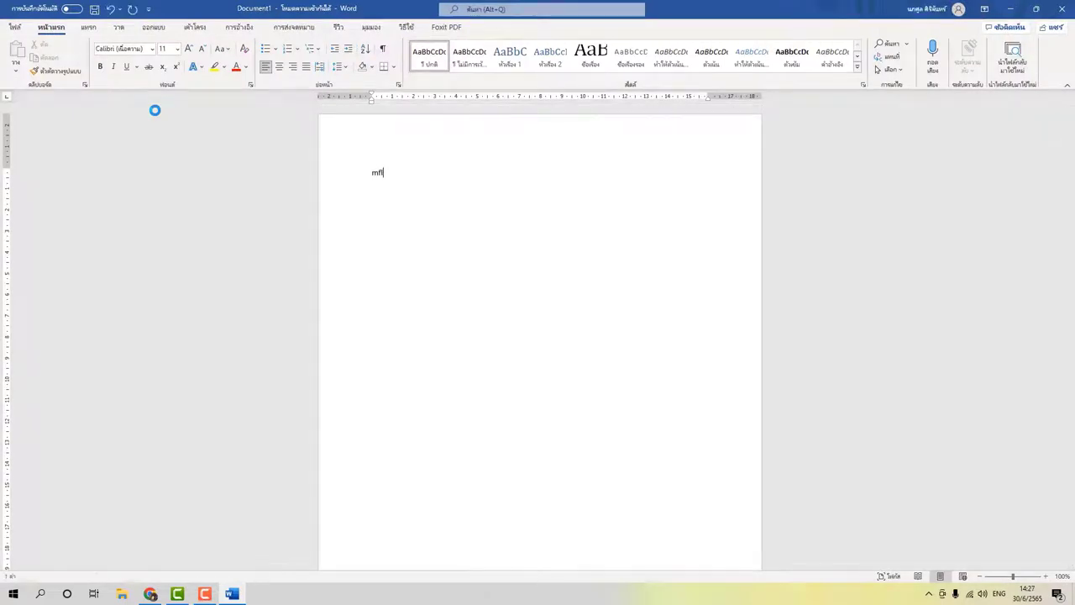
key("grave")
type("ทดสอบ ทดสอบ")
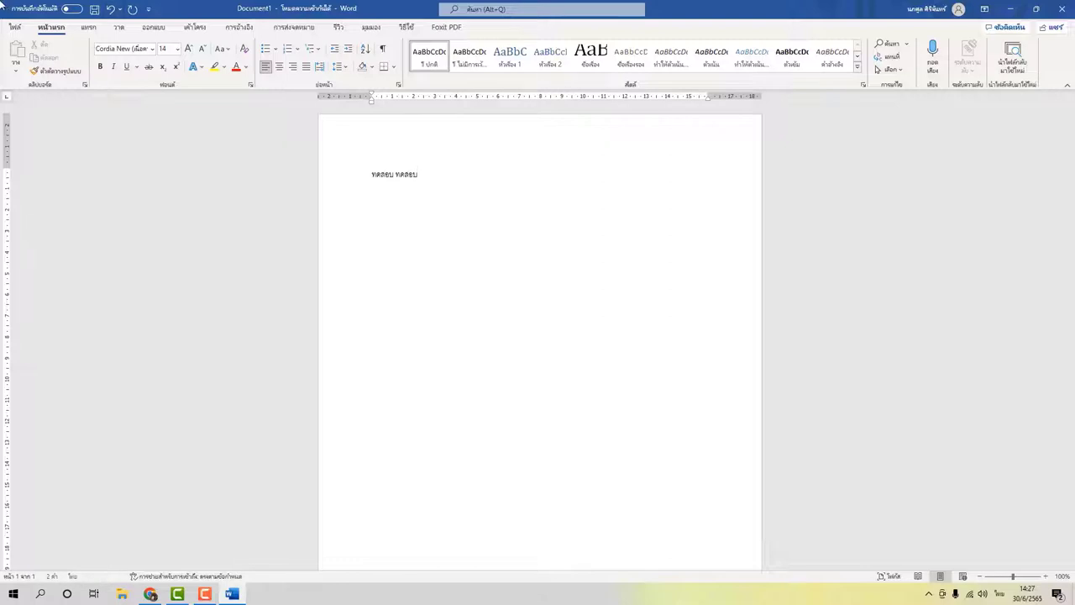
Create a folder 'เอกสารประกอบการสอน' in OneDrive - Roi Et Rajabhat University from Save As.
left_click(13, 29)
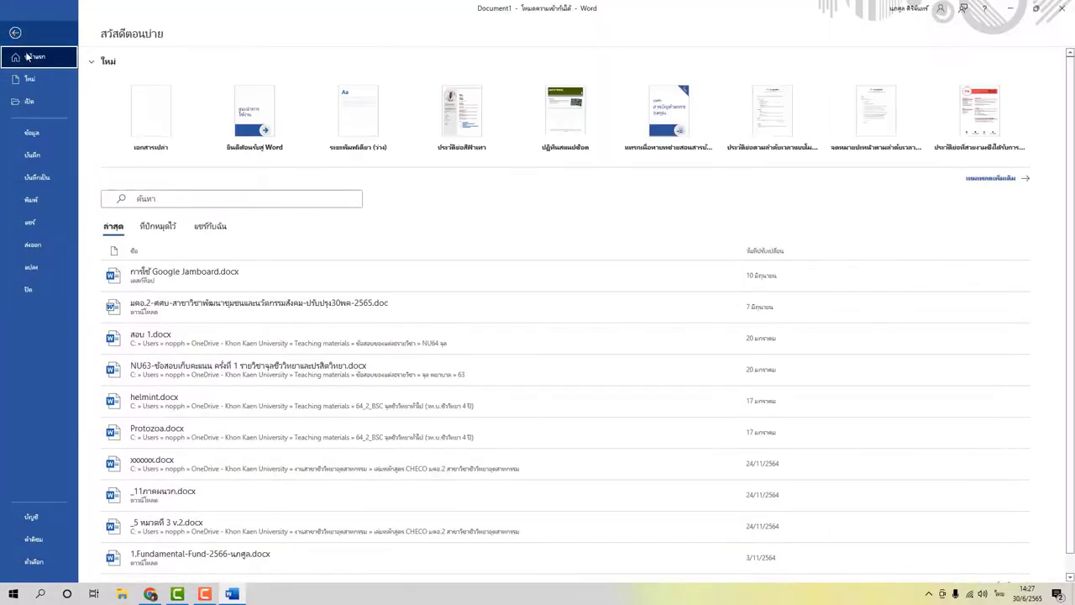
left_click(36, 177)
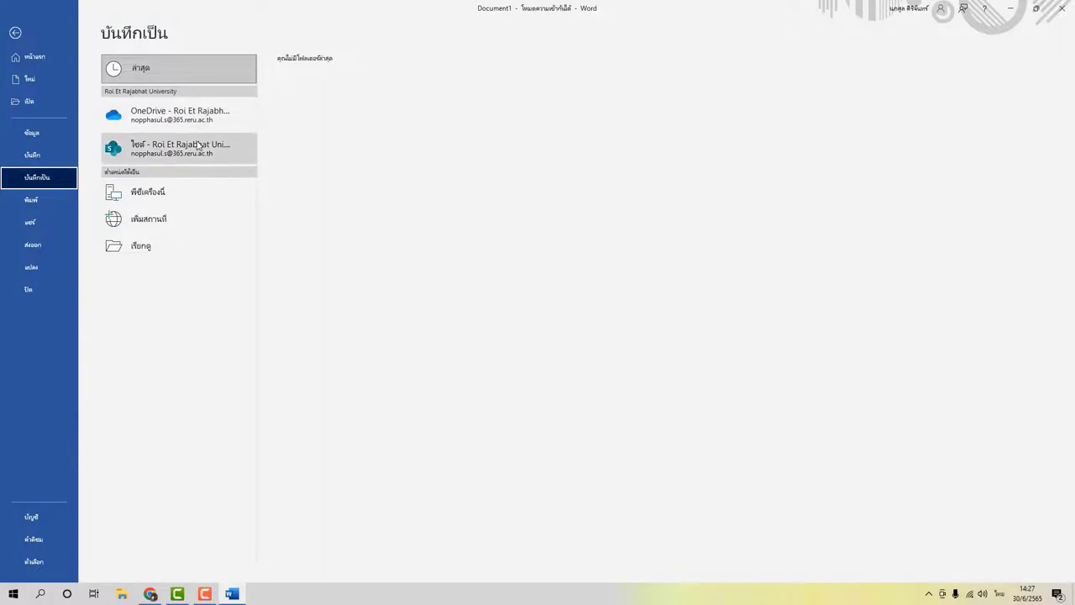
left_click(202, 119)
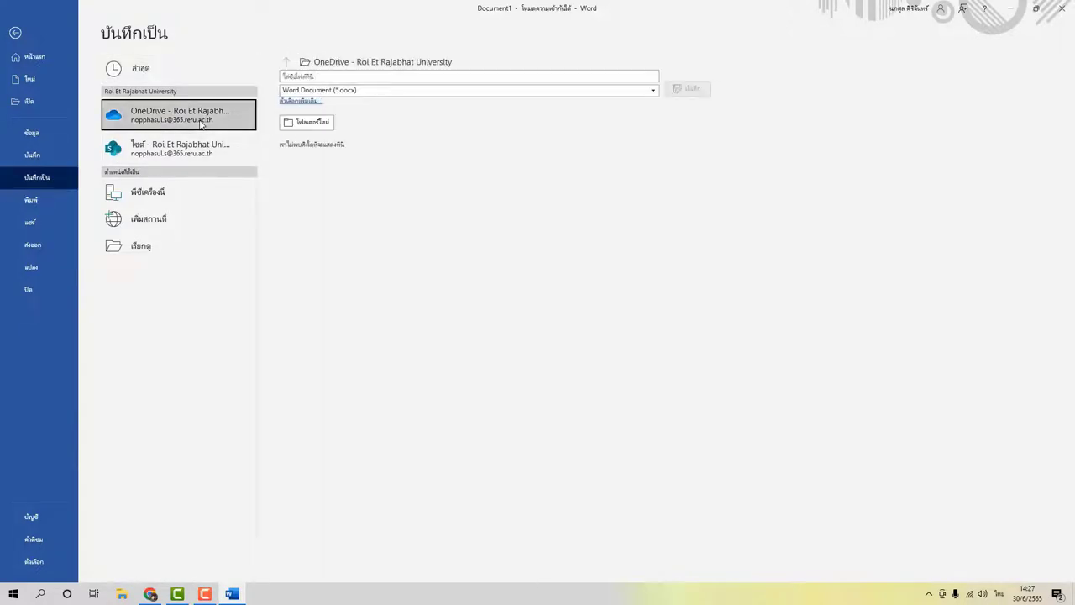
left_click(304, 123)
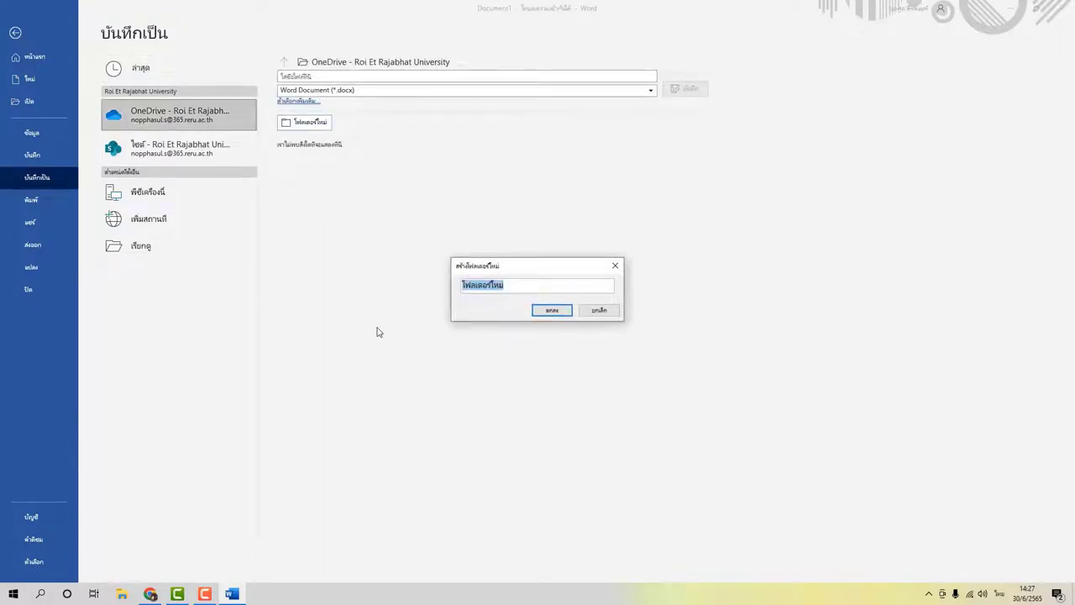
type("เอกสารประกอบการสอ")
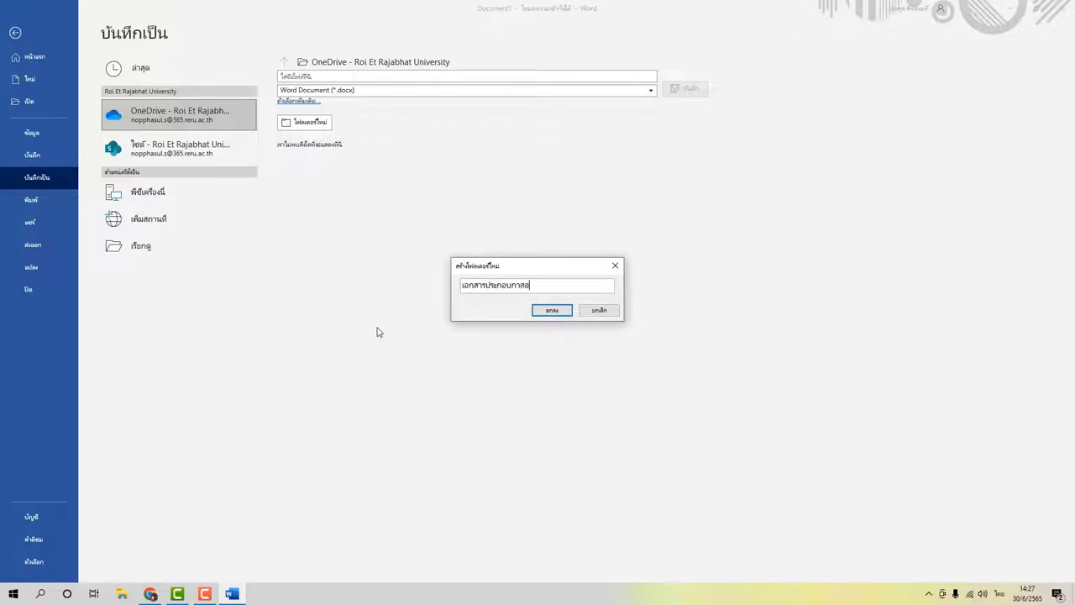
key("BackSpace")
key("BackSpace")
type("รสอน")
left_click(551, 310)
Save the document as 'ไฟล์ตัวอย่าง 1' inside the new folder, then close Word.
left_click(358, 193)
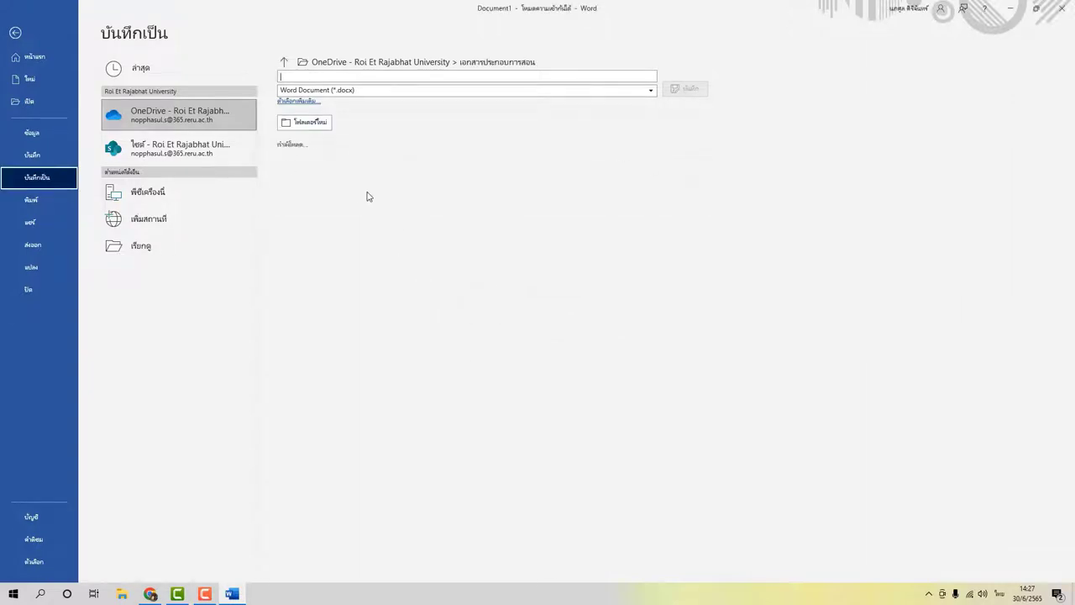
type("ไฟล์ตัวอย")
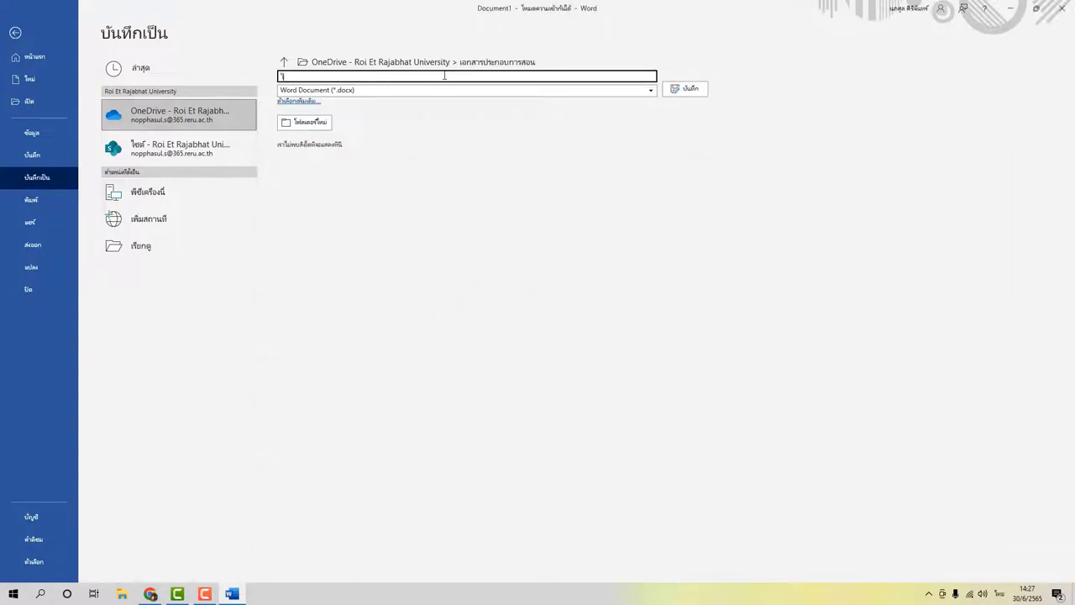
type("่าง 1")
left_click(691, 89)
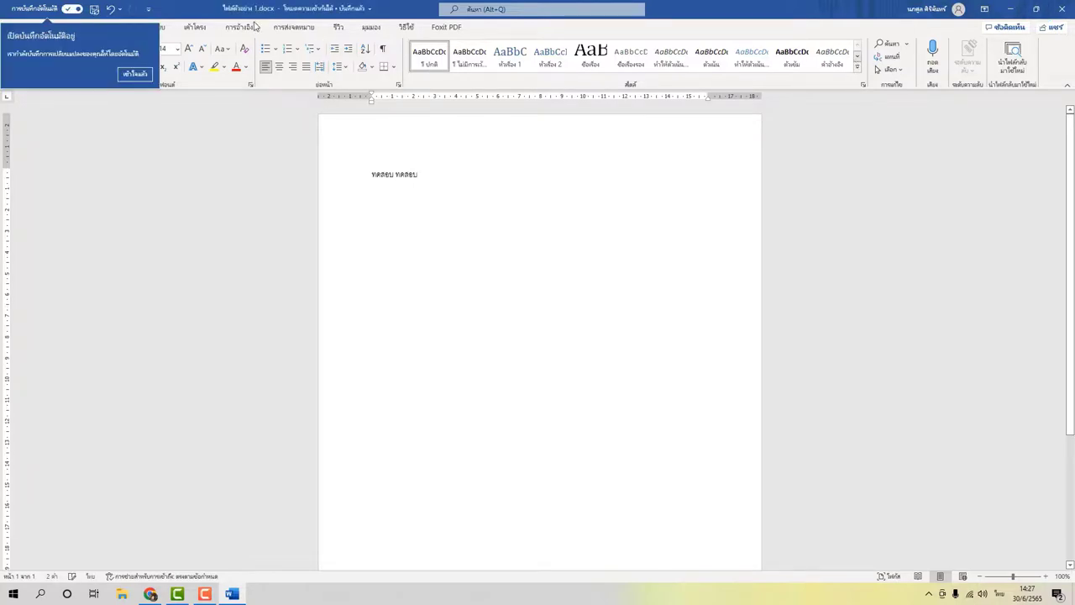
left_click(135, 73)
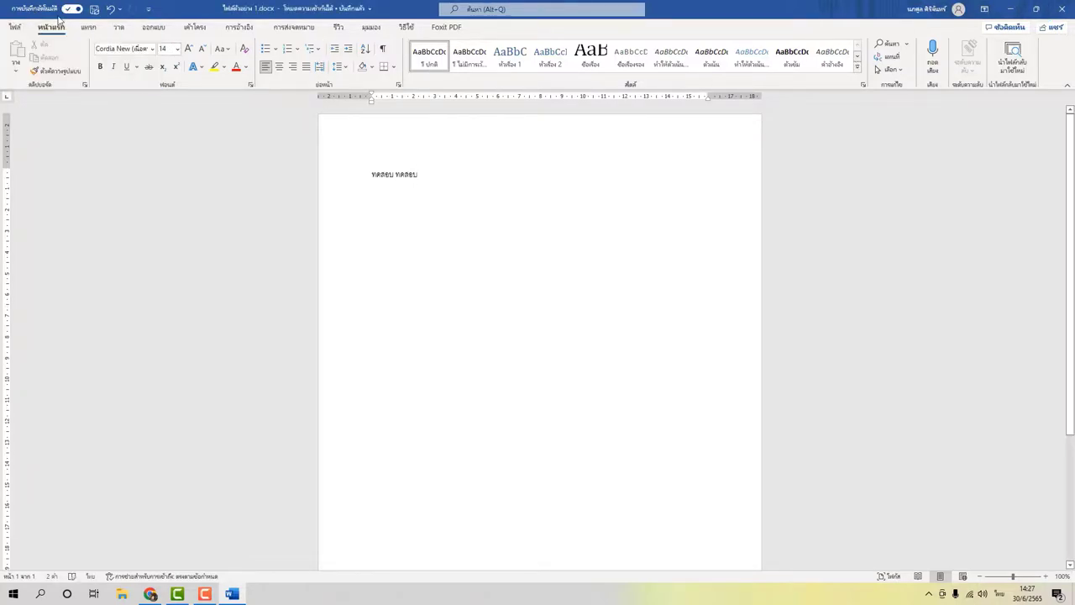
left_click(1067, 7)
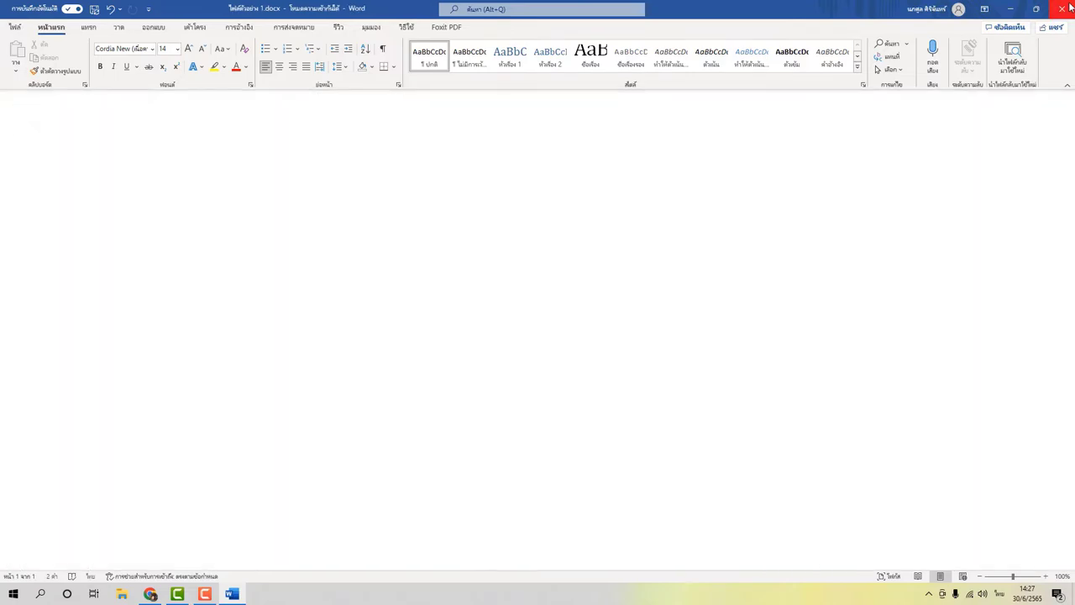